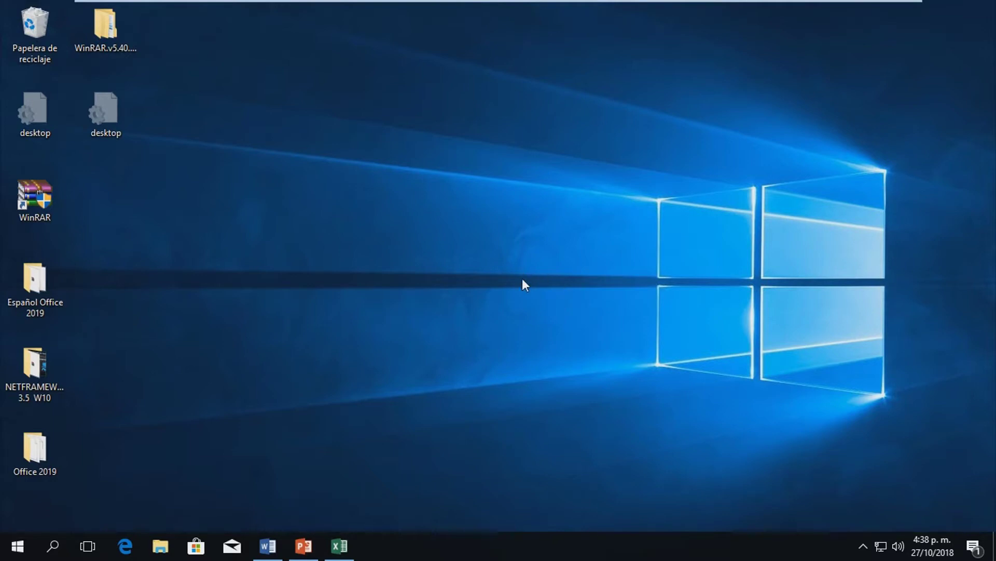
Return to the PowerPoint airplane slide and move the 3D airplane higher
{"action": "left_click", "coordinate": [303, 545]}
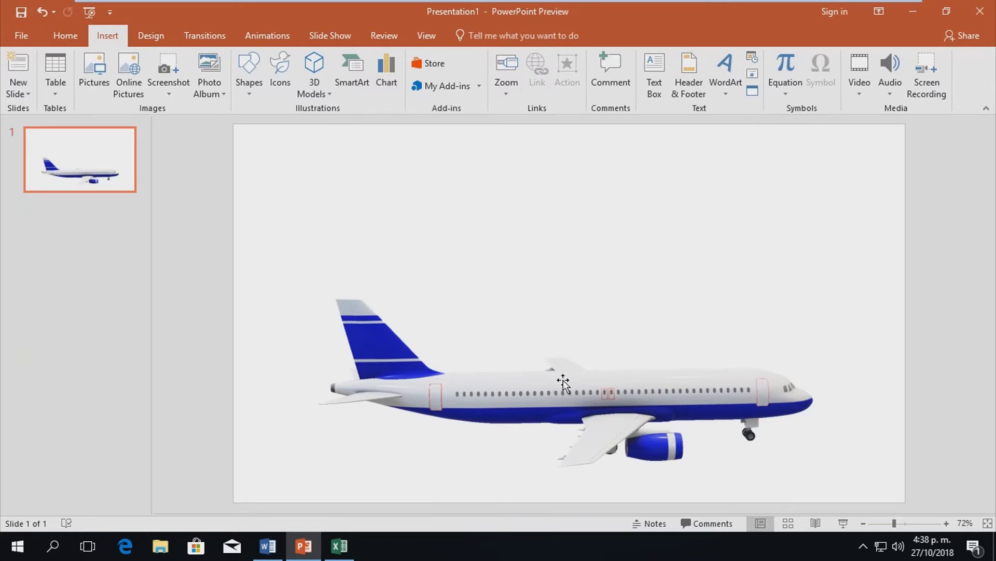
{"action": "left_click", "coordinate": [662, 397]}
{"action": "left_click_drag", "start_coordinate": [615, 407], "coordinate": [602, 311]}
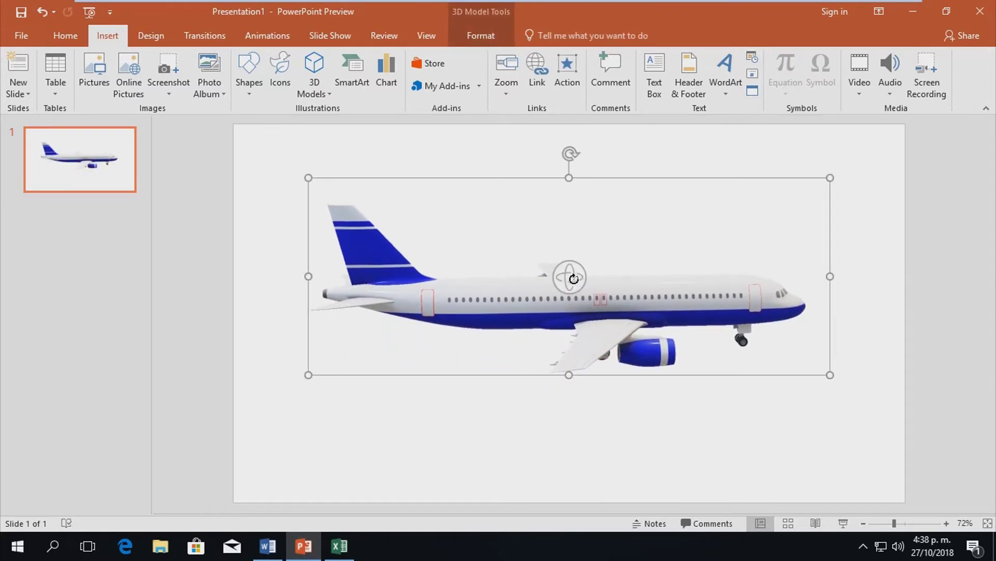
Rotate the airplane to a front three-quarter view with its nose facing left
{"action": "mouse_move", "coordinate": [540, 287]}
{"action": "left_mouse_down"}
{"action": "mouse_move", "coordinate": [213, 260]}
{"action": "mouse_move", "coordinate": [135, 285]}
{"action": "mouse_move", "coordinate": [180, 327]}
{"action": "mouse_move", "coordinate": [422, 338]}
{"action": "mouse_move", "coordinate": [619, 318]}
{"action": "left_mouse_up"}
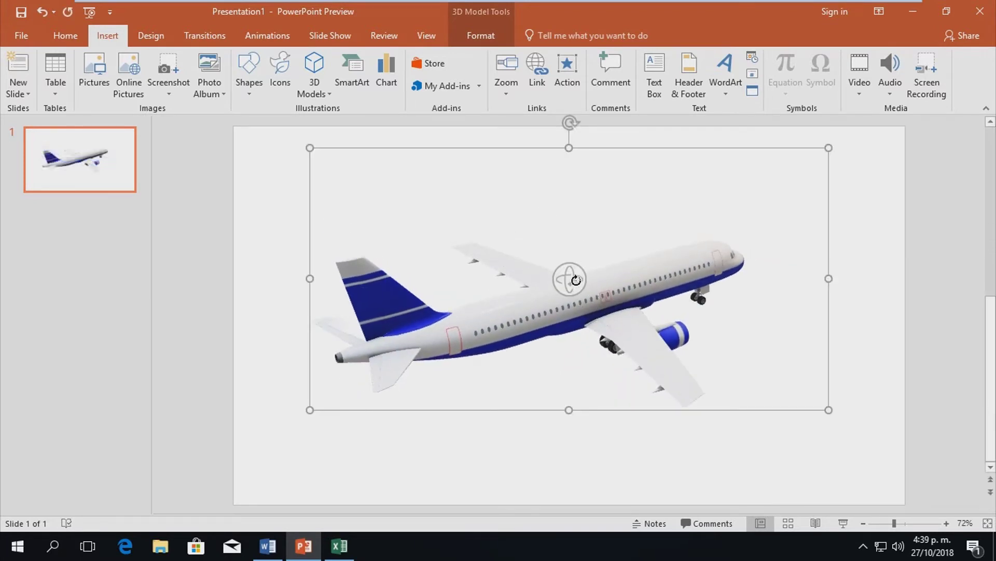
{"action": "mouse_move", "coordinate": [573, 283]}
{"action": "left_mouse_down"}
{"action": "mouse_move", "coordinate": [503, 289]}
{"action": "mouse_move", "coordinate": [116, 235]}
{"action": "mouse_move", "coordinate": [140, 283]}
{"action": "mouse_move", "coordinate": [336, 254]}
{"action": "mouse_move", "coordinate": [594, 180]}
{"action": "mouse_move", "coordinate": [817, 236]}
{"action": "mouse_move", "coordinate": [857, 181]}
{"action": "mouse_move", "coordinate": [569, 280]}
{"action": "mouse_move", "coordinate": [564, 265]}
{"action": "mouse_move", "coordinate": [587, 214]}
{"action": "mouse_move", "coordinate": [661, 189]}
{"action": "mouse_move", "coordinate": [752, 183]}
{"action": "mouse_move", "coordinate": [842, 203]}
{"action": "mouse_move", "coordinate": [879, 240]}
{"action": "mouse_move", "coordinate": [880, 291]}
{"action": "mouse_move", "coordinate": [850, 344]}
{"action": "mouse_move", "coordinate": [720, 396]}
{"action": "mouse_move", "coordinate": [529, 405]}
{"action": "mouse_move", "coordinate": [472, 349]}
{"action": "mouse_move", "coordinate": [540, 291]}
{"action": "mouse_move", "coordinate": [838, 301]}
{"action": "mouse_move", "coordinate": [885, 341]}
{"action": "mouse_move", "coordinate": [900, 397]}
{"action": "mouse_move", "coordinate": [545, 442]}
{"action": "mouse_move", "coordinate": [476, 358]}
{"action": "mouse_move", "coordinate": [638, 330]}
{"action": "mouse_move", "coordinate": [683, 336]}
{"action": "mouse_move", "coordinate": [676, 420]}
{"action": "mouse_move", "coordinate": [960, 353]}
{"action": "mouse_move", "coordinate": [880, 331]}
{"action": "left_mouse_up"}
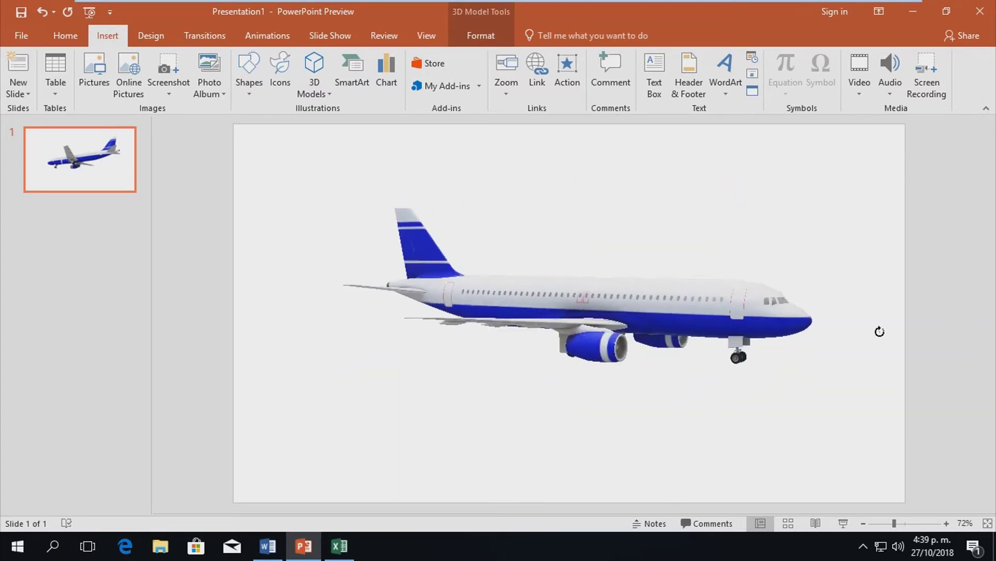
{"action": "mouse_move", "coordinate": [566, 281]}
{"action": "left_mouse_down"}
{"action": "mouse_move", "coordinate": [819, 297]}
{"action": "mouse_move", "coordinate": [926, 291]}
{"action": "mouse_move", "coordinate": [993, 275]}
{"action": "mouse_move", "coordinate": [993, 261]}
{"action": "mouse_move", "coordinate": [843, 216]}
{"action": "mouse_move", "coordinate": [630, 245]}
{"action": "mouse_move", "coordinate": [534, 283]}
{"action": "mouse_move", "coordinate": [405, 302]}
{"action": "mouse_move", "coordinate": [332, 301]}
{"action": "mouse_move", "coordinate": [294, 287]}
{"action": "left_mouse_up"}
{"action": "left_click", "coordinate": [574, 278]}
Rotate the airliner back to a level side view with the nose pointing right
{"action": "mouse_move", "coordinate": [574, 279]}
{"action": "left_mouse_down"}
{"action": "mouse_move", "coordinate": [405, 280]}
{"action": "mouse_move", "coordinate": [577, 297]}
{"action": "mouse_move", "coordinate": [622, 213]}
{"action": "mouse_move", "coordinate": [648, 225]}
{"action": "mouse_move", "coordinate": [643, 187]}
{"action": "mouse_move", "coordinate": [670, 174]}
{"action": "mouse_move", "coordinate": [763, 185]}
{"action": "mouse_move", "coordinate": [827, 218]}
{"action": "left_mouse_up"}
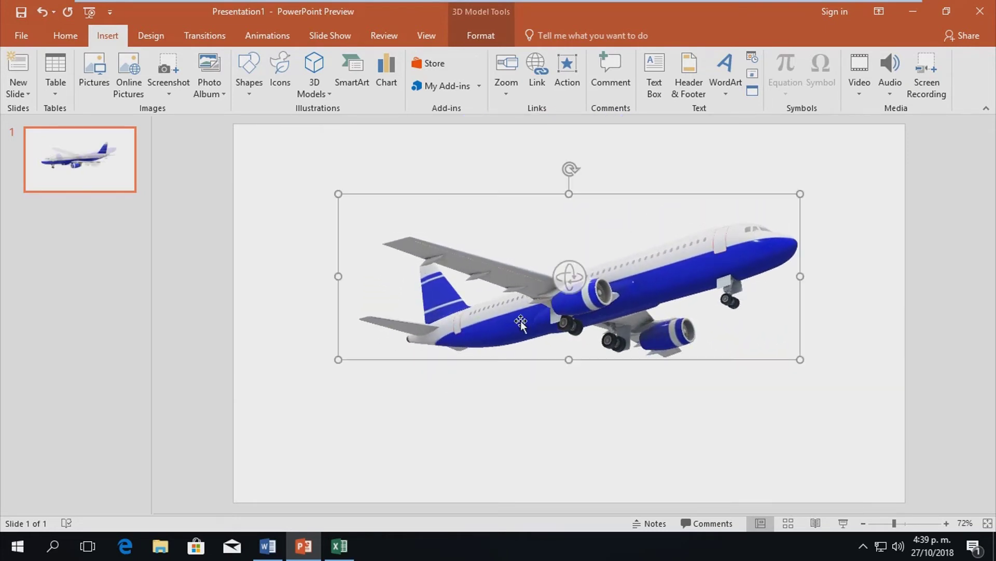
{"action": "mouse_move", "coordinate": [576, 277]}
{"action": "left_mouse_down"}
{"action": "mouse_move", "coordinate": [572, 285]}
{"action": "mouse_move", "coordinate": [769, 276]}
{"action": "mouse_move", "coordinate": [794, 225]}
{"action": "mouse_move", "coordinate": [723, 270]}
{"action": "mouse_move", "coordinate": [670, 351]}
{"action": "left_mouse_up"}
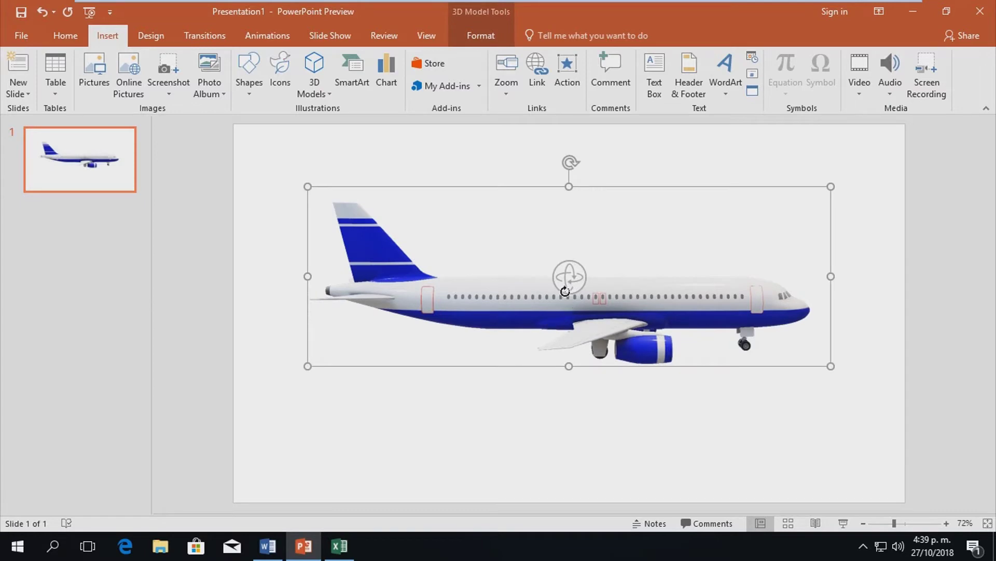
{"action": "left_click", "coordinate": [74, 32]}
{"action": "left_click", "coordinate": [115, 33]}
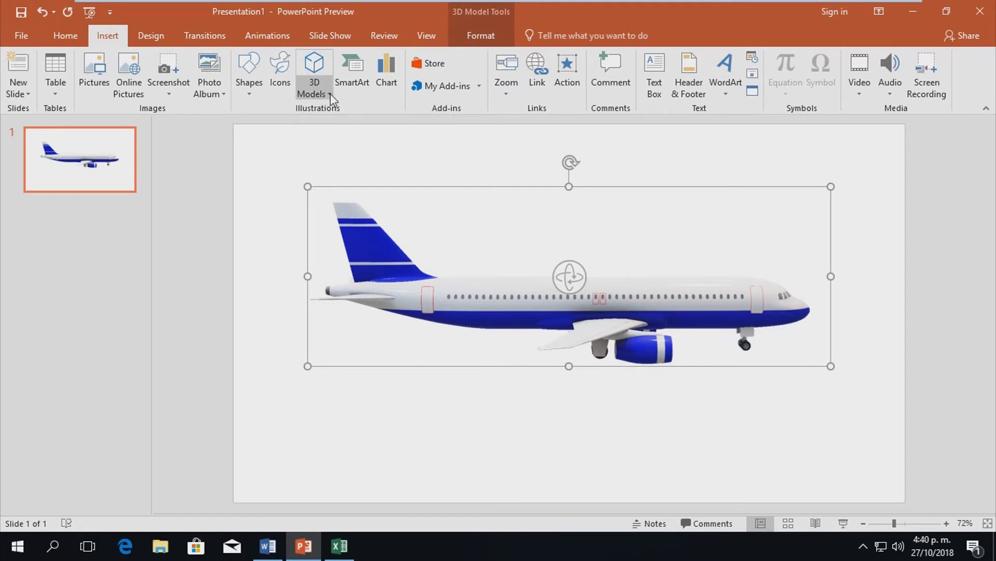
From online 3D Models, open the Musical Instruments category and choose the drum kit
{"action": "left_click", "coordinate": [329, 93]}
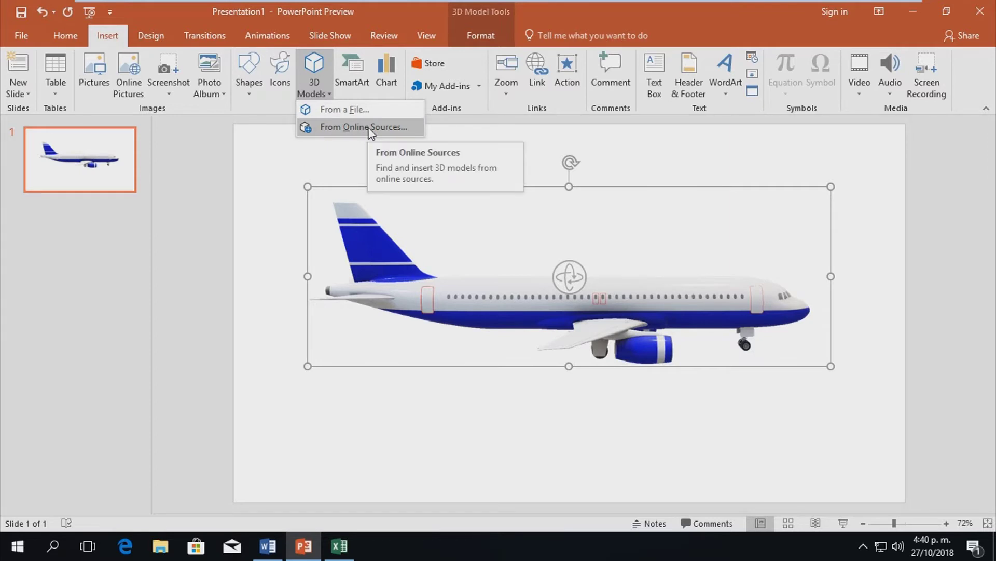
{"action": "left_click", "coordinate": [369, 128]}
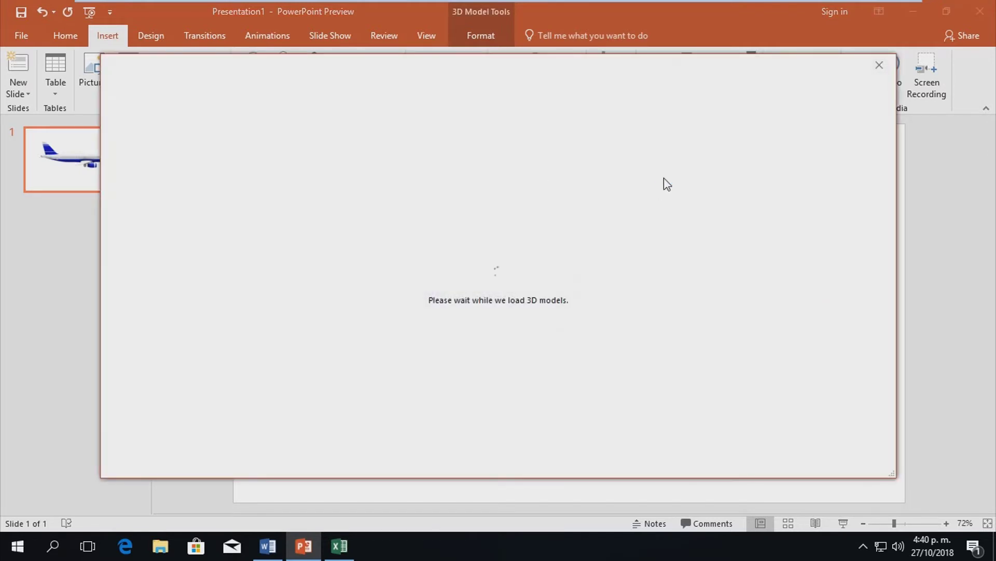
{"action": "left_click", "coordinate": [479, 65]}
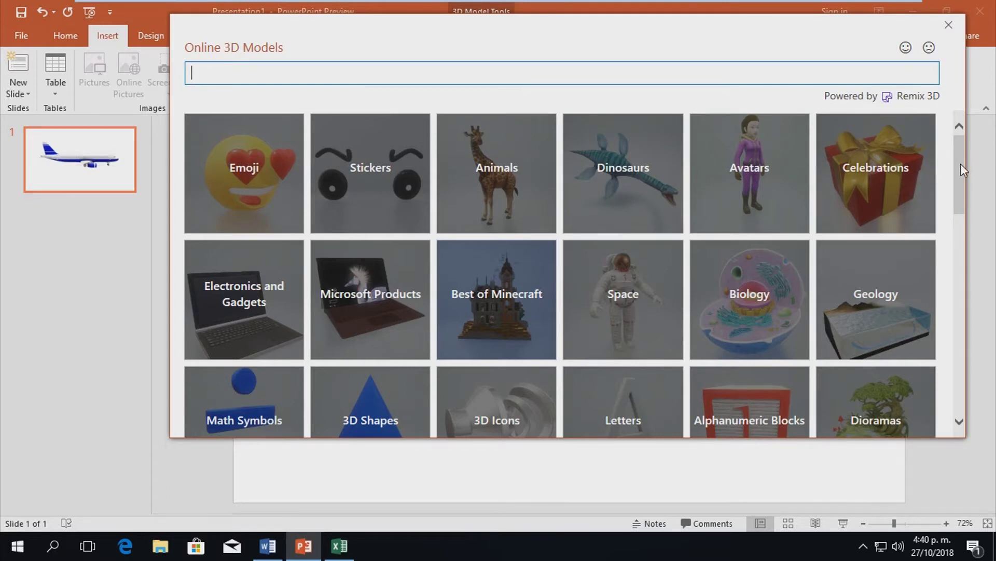
{"action": "mouse_move", "coordinate": [960, 164]}
{"action": "left_mouse_down"}
{"action": "mouse_move", "coordinate": [961, 378]}
{"action": "mouse_move", "coordinate": [968, 360]}
{"action": "left_mouse_up"}
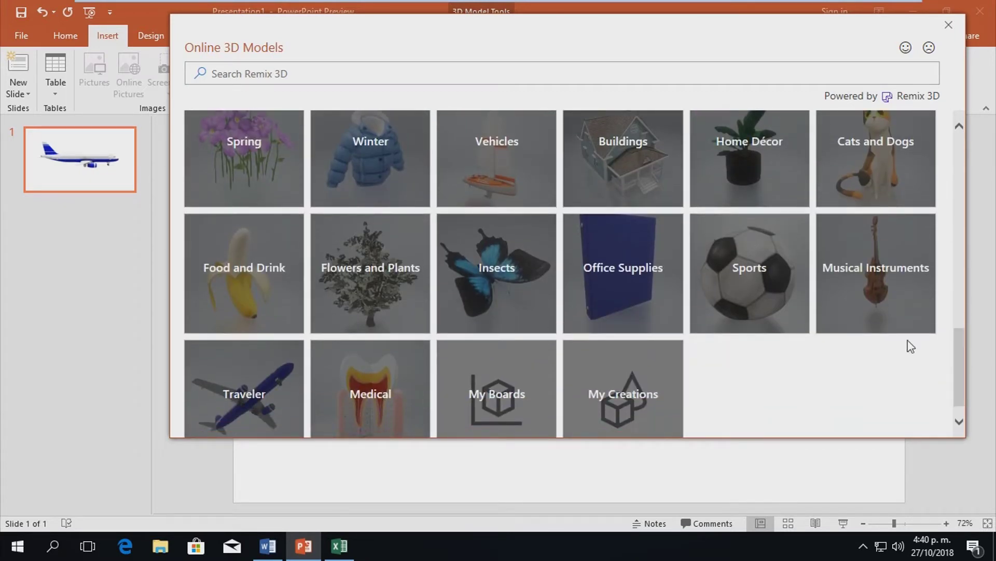
{"action": "left_click", "coordinate": [882, 267]}
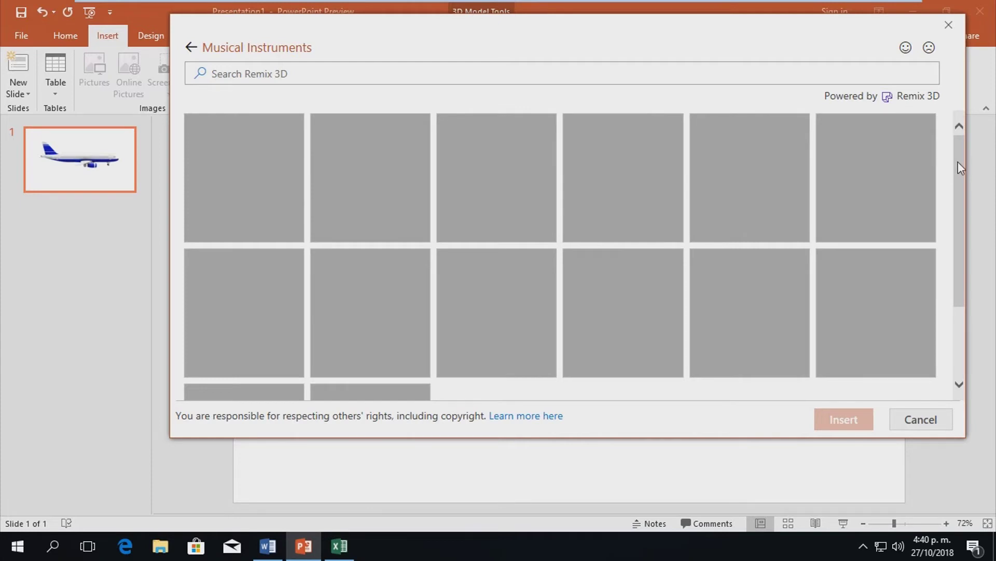
{"action": "left_click_drag", "start_coordinate": [958, 153], "coordinate": [970, 239]}
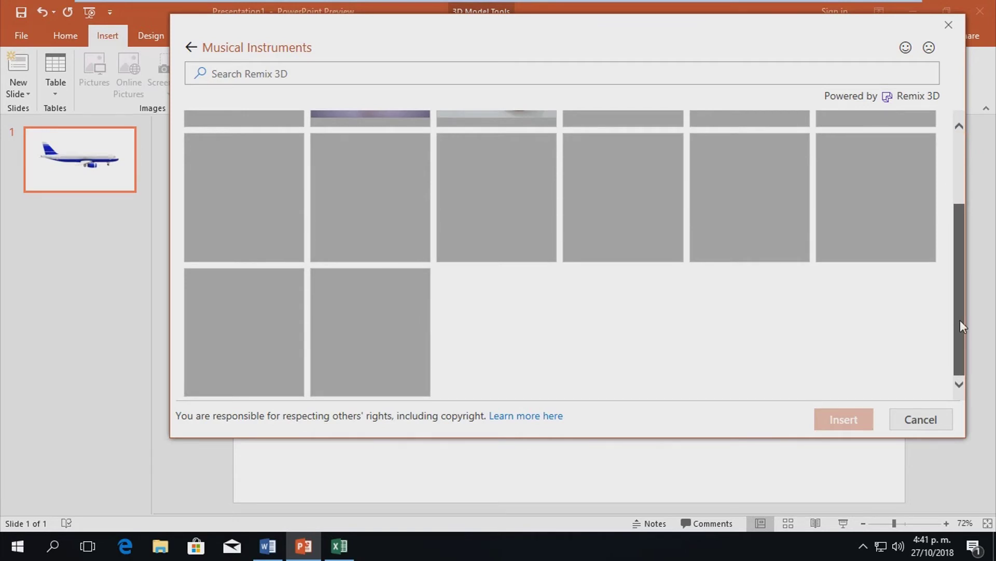
{"action": "scroll", "coordinate": [234, 172], "scroll_direction": "up", "scroll_amount": 2}
{"action": "left_click", "coordinate": [234, 171]}
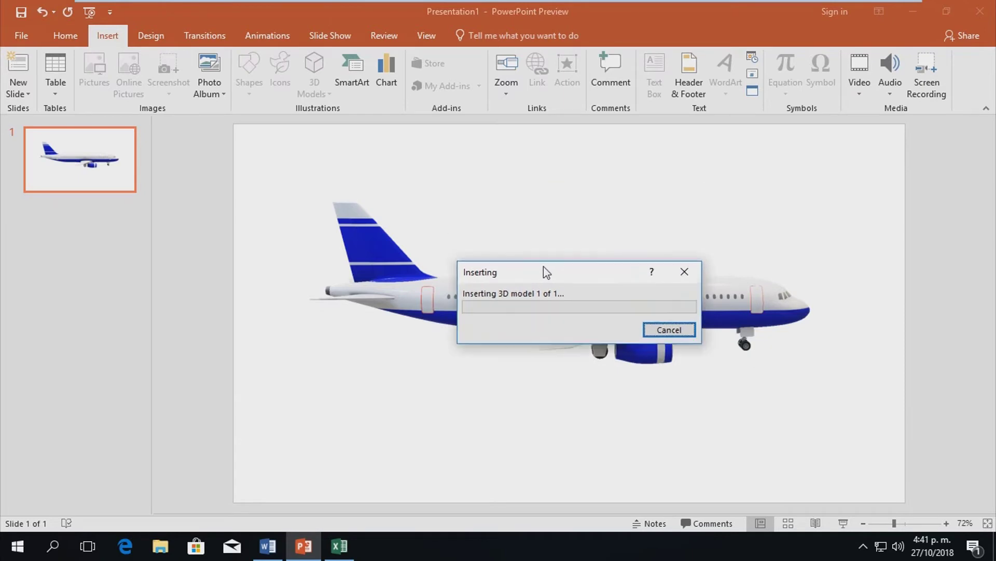
Reposition the airplane and place the new drum kit over it on the slide
{"action": "left_click_drag", "start_coordinate": [544, 266], "coordinate": [543, 331]}
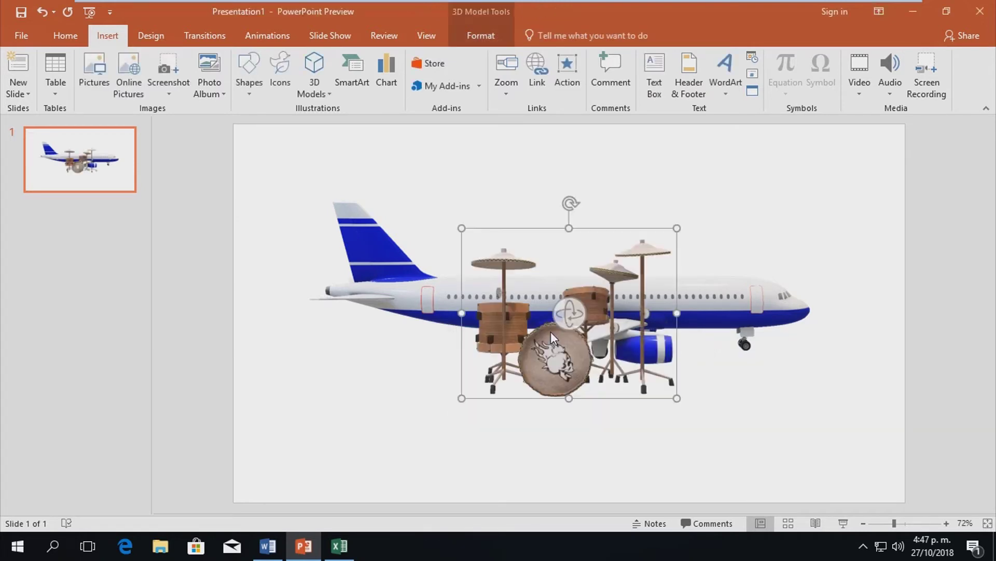
{"action": "mouse_move", "coordinate": [557, 282]}
{"action": "left_mouse_down"}
{"action": "mouse_move", "coordinate": [545, 398]}
{"action": "mouse_move", "coordinate": [574, 229]}
{"action": "left_mouse_up"}
{"action": "left_click", "coordinate": [566, 369]}
{"action": "left_click_drag", "start_coordinate": [565, 369], "coordinate": [566, 467]}
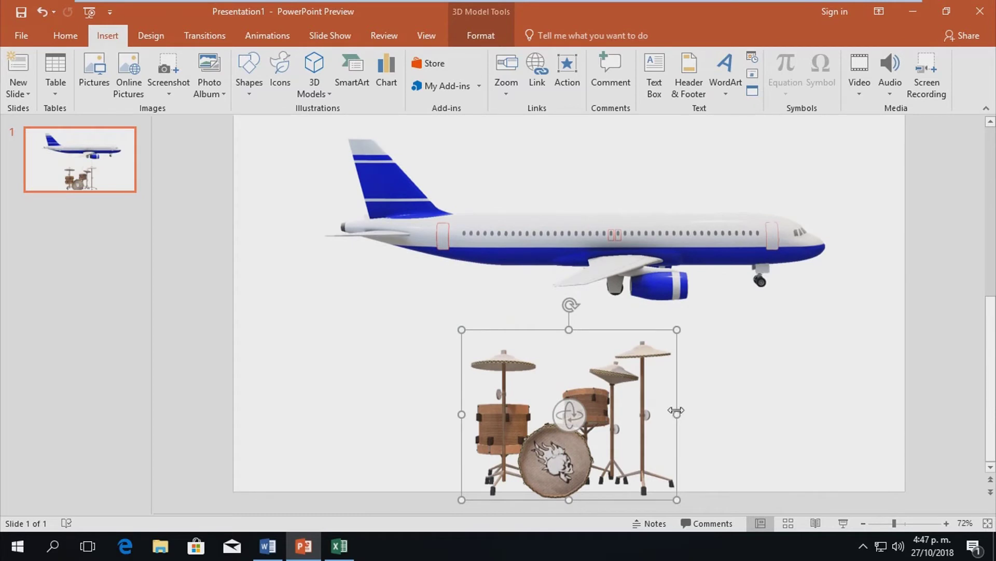
{"action": "left_click_drag", "start_coordinate": [610, 394], "coordinate": [602, 399]}
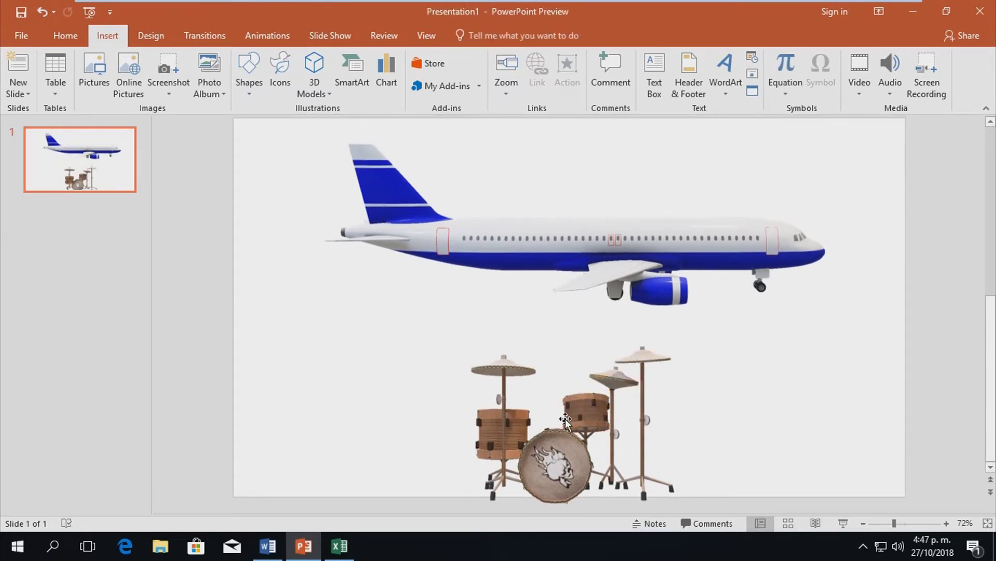
{"action": "left_click_drag", "start_coordinate": [602, 398], "coordinate": [627, 308]}
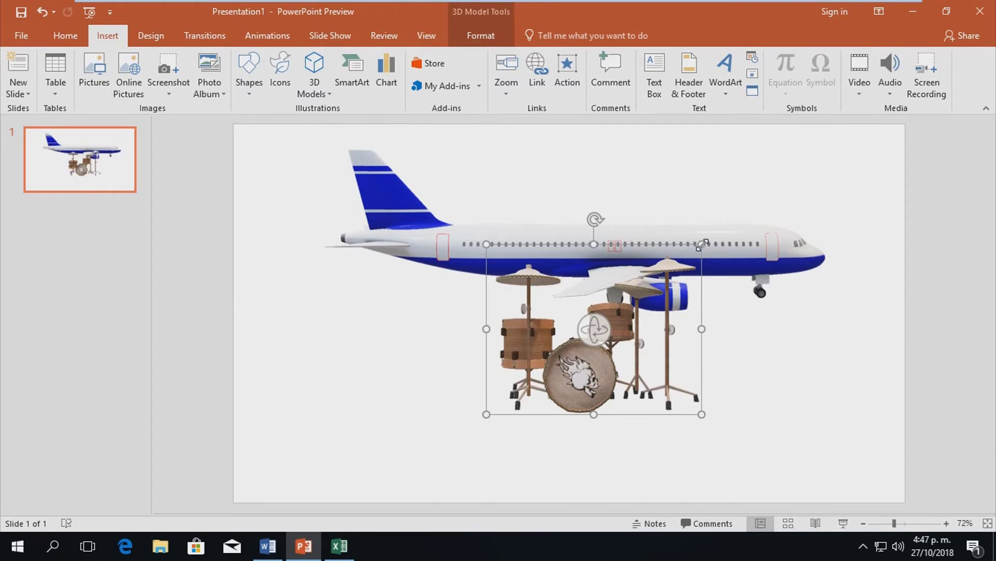
Enlarge the drum kit up and to the right, then rotate it to a new angle
{"action": "left_click_drag", "start_coordinate": [702, 244], "coordinate": [823, 149]}
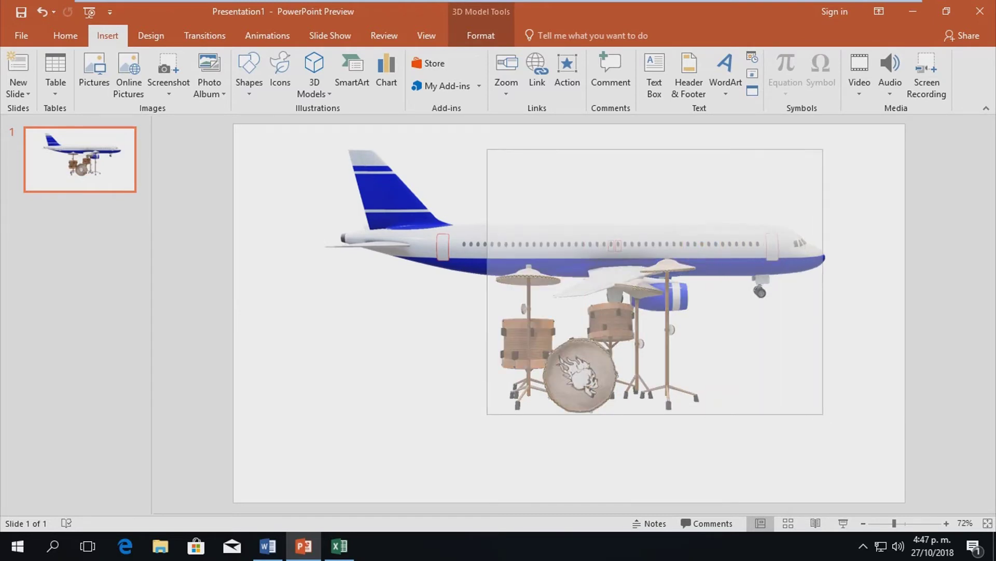
{"action": "left_click_drag", "start_coordinate": [824, 153], "coordinate": [823, 151]}
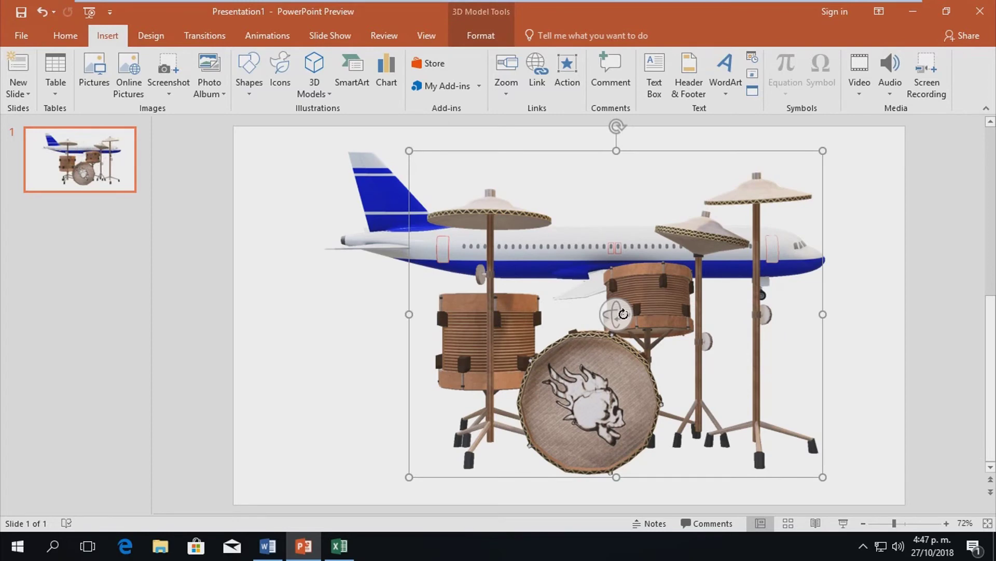
{"action": "left_click_drag", "start_coordinate": [624, 313], "coordinate": [308, 310]}
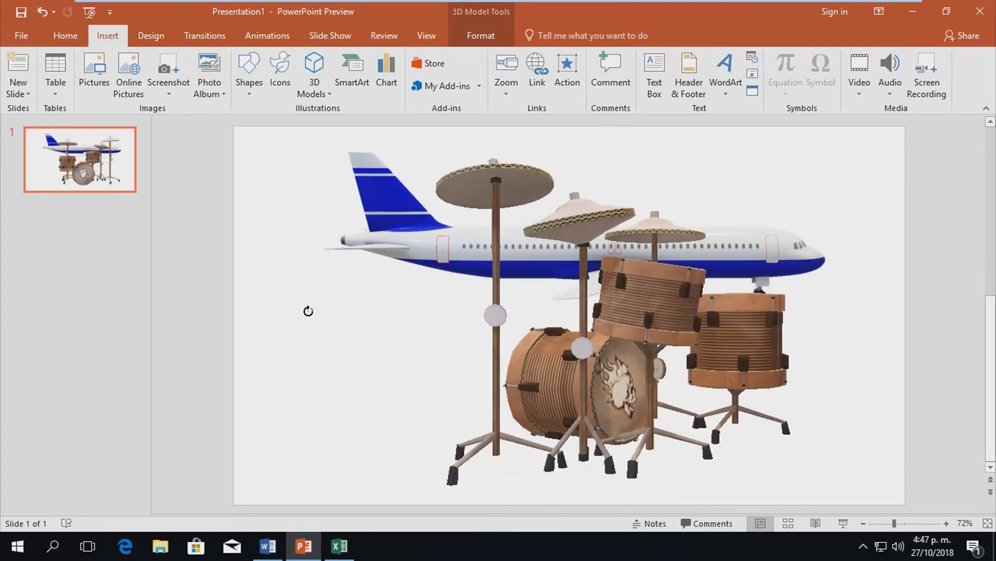
{"action": "left_click_drag", "start_coordinate": [308, 311], "coordinate": [236, 370]}
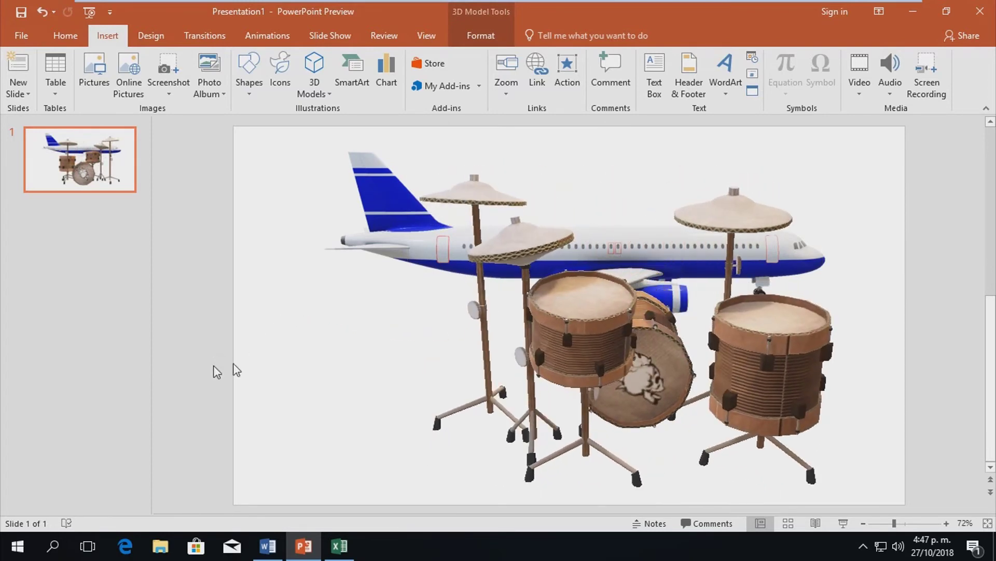
{"action": "left_click", "coordinate": [570, 338]}
{"action": "mouse_move", "coordinate": [621, 317]}
{"action": "left_mouse_down"}
{"action": "mouse_move", "coordinate": [576, 337]}
{"action": "mouse_move", "coordinate": [688, 326]}
{"action": "left_mouse_up"}
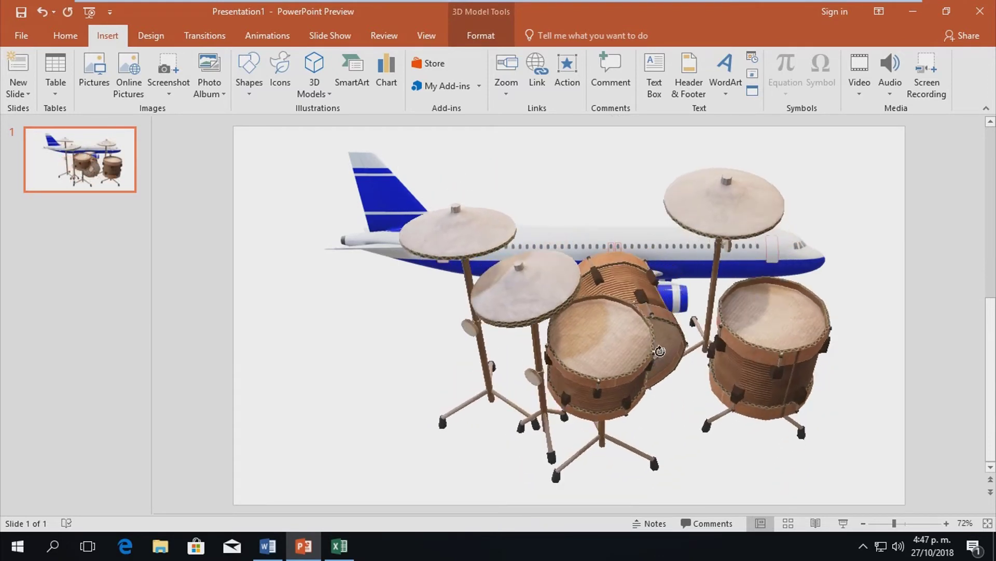
{"action": "left_click_drag", "start_coordinate": [688, 325], "coordinate": [467, 416]}
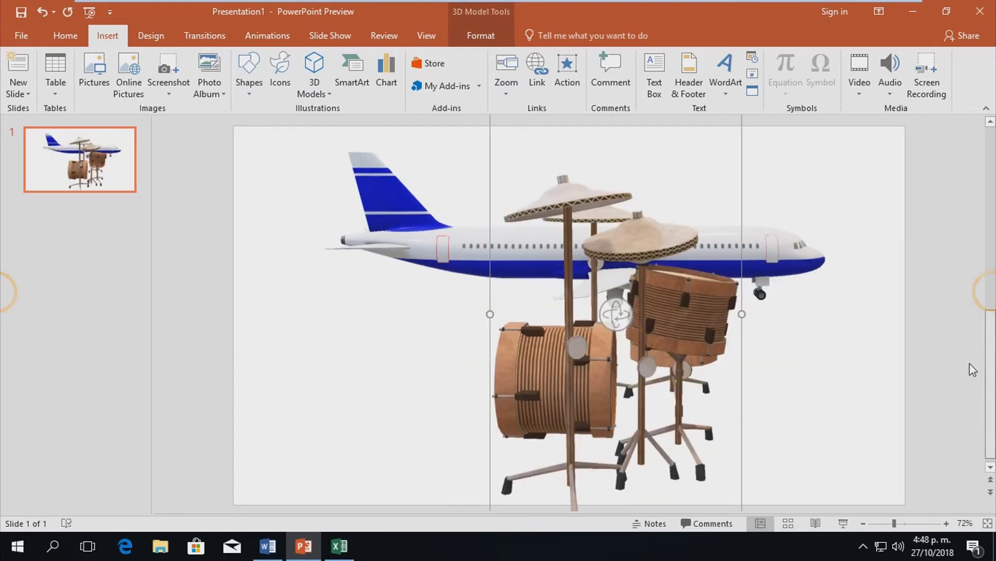
{"action": "scroll", "coordinate": [342, 504], "scroll_direction": "down", "scroll_amount": 1}
In Excel, tilt the laptop model and preview its side, top, front and underside views
{"action": "left_click", "coordinate": [339, 546]}
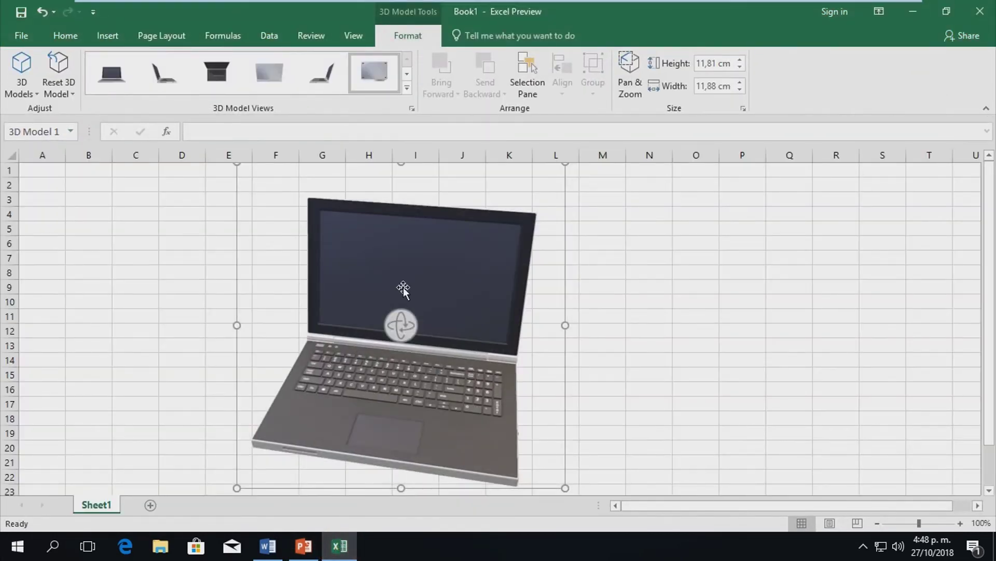
{"action": "mouse_move", "coordinate": [406, 328]}
{"action": "left_mouse_down"}
{"action": "mouse_move", "coordinate": [419, 336]}
{"action": "mouse_move", "coordinate": [377, 341]}
{"action": "mouse_move", "coordinate": [180, 283]}
{"action": "mouse_move", "coordinate": [178, 262]}
{"action": "mouse_move", "coordinate": [295, 320]}
{"action": "mouse_move", "coordinate": [550, 315]}
{"action": "mouse_move", "coordinate": [443, 332]}
{"action": "mouse_move", "coordinate": [483, 327]}
{"action": "mouse_move", "coordinate": [427, 298]}
{"action": "mouse_move", "coordinate": [414, 306]}
{"action": "left_mouse_up"}
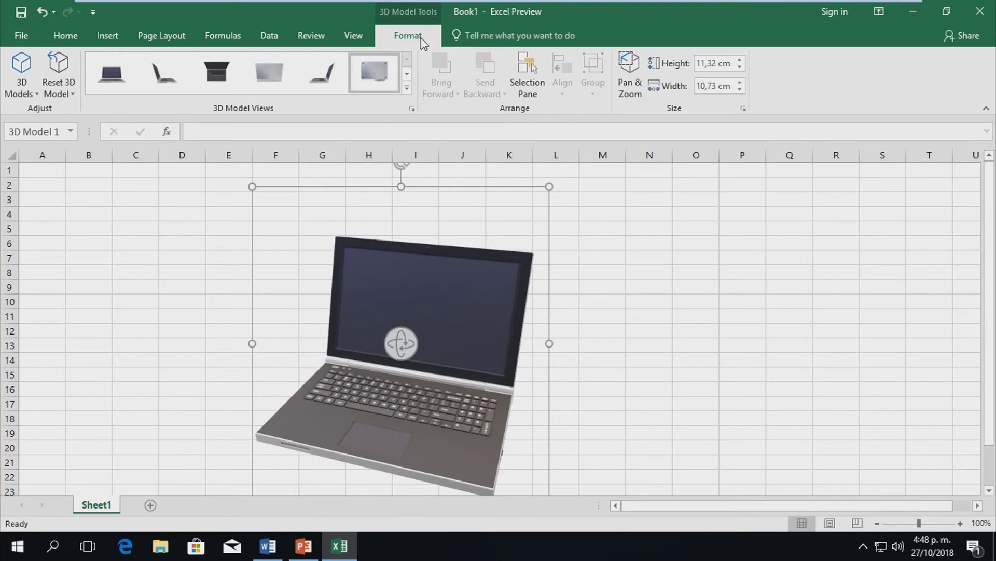
{"action": "left_click", "coordinate": [164, 73]}
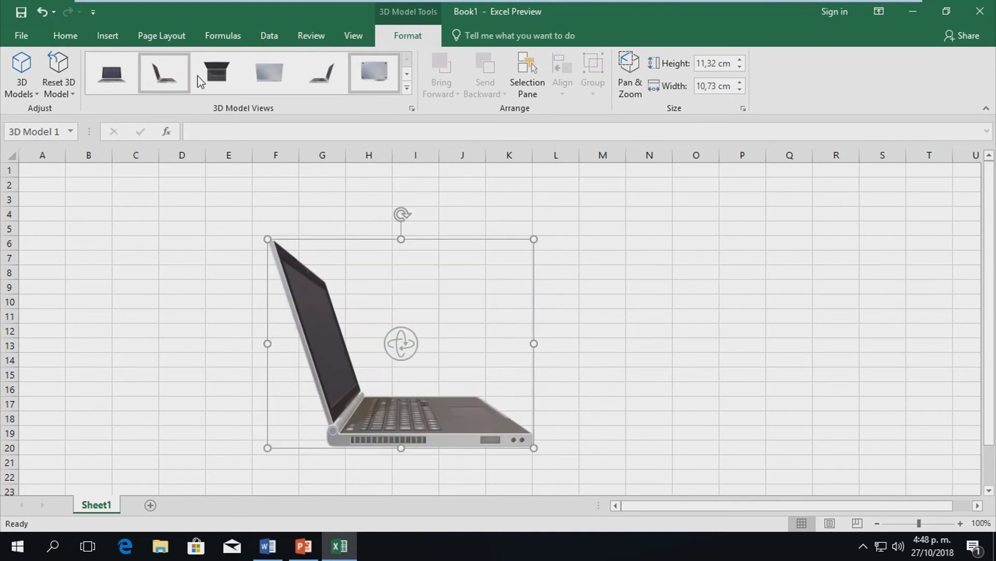
{"action": "left_click", "coordinate": [217, 80]}
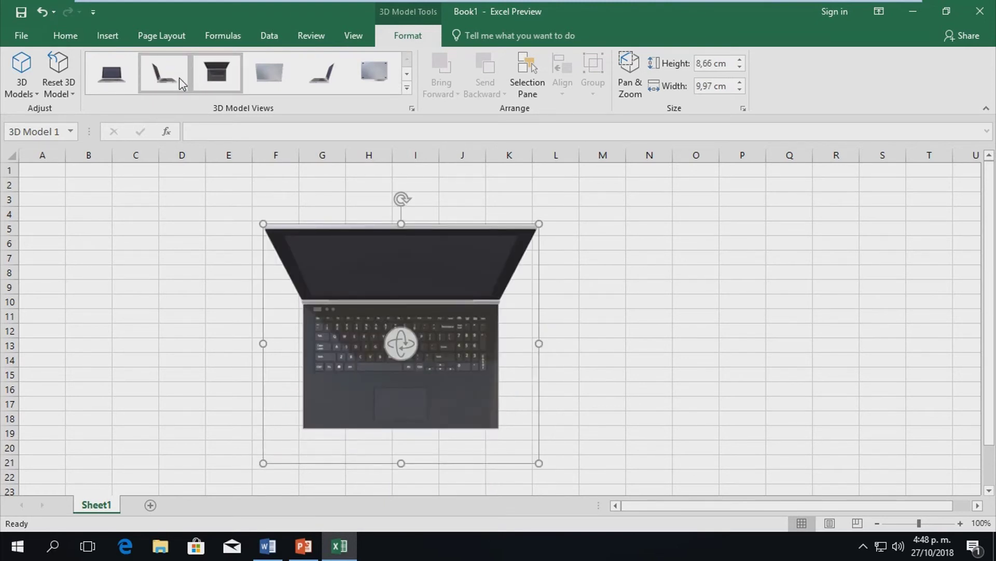
{"action": "left_click", "coordinate": [162, 80]}
{"action": "left_click", "coordinate": [111, 75]}
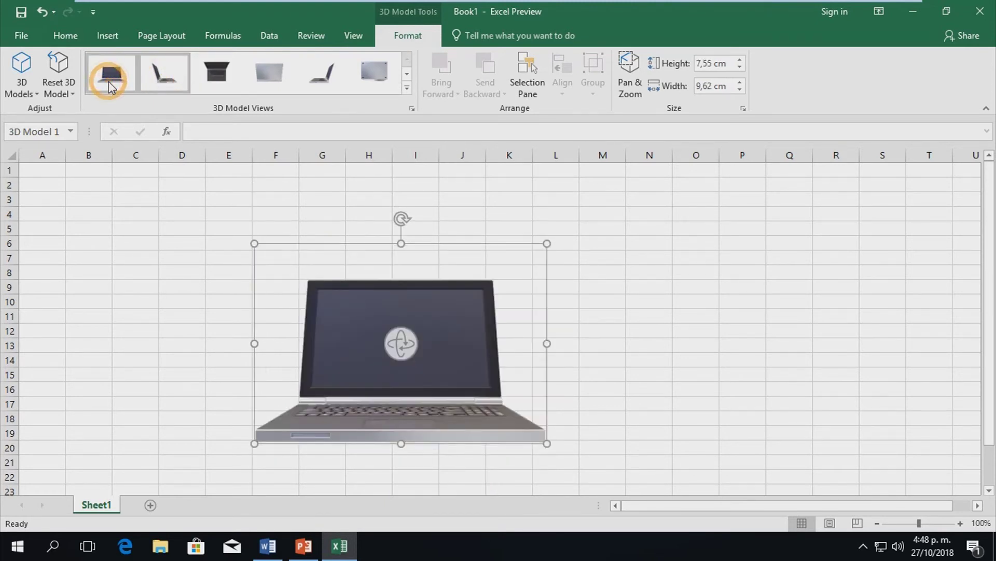
{"action": "left_click", "coordinate": [335, 84]}
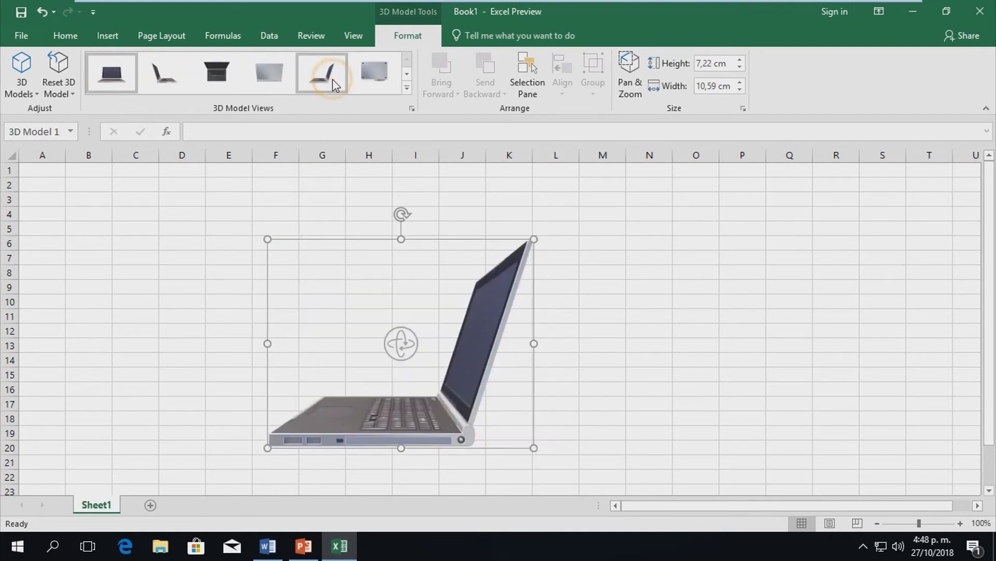
{"action": "left_click", "coordinate": [375, 76]}
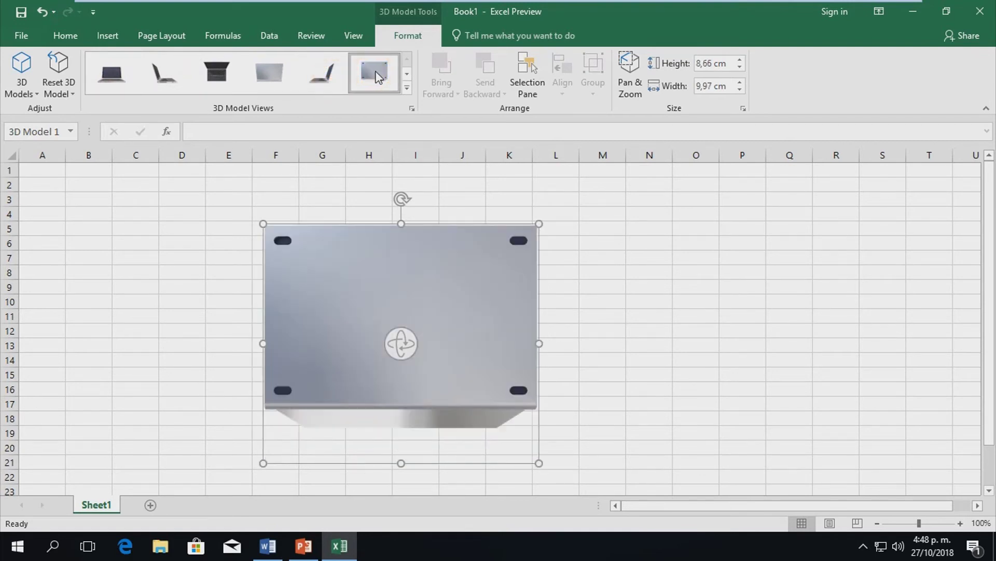
Fill the laptop's background purple, set a side view, and bring PowerPoint forward
{"action": "left_click", "coordinate": [73, 37]}
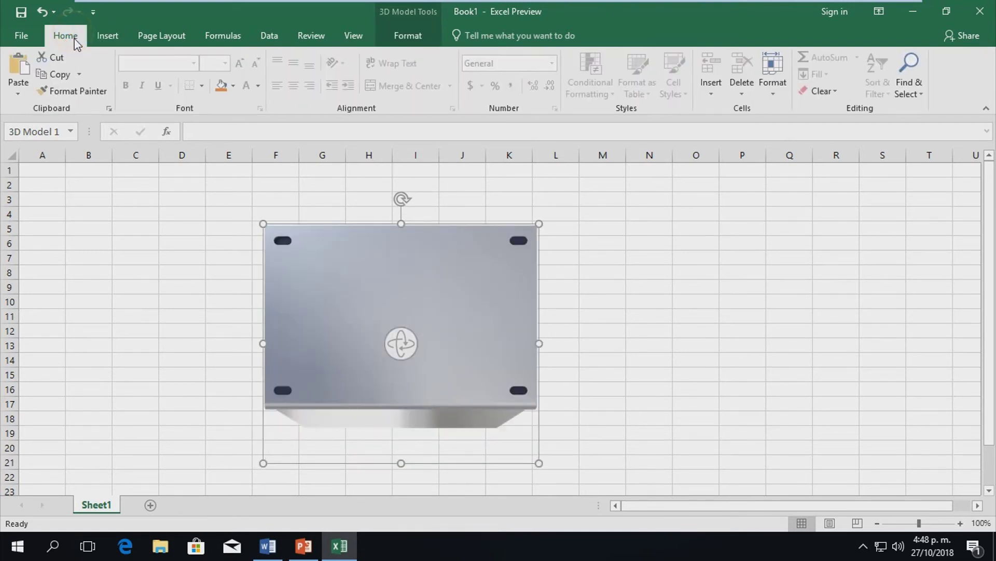
{"action": "left_click", "coordinate": [233, 86]}
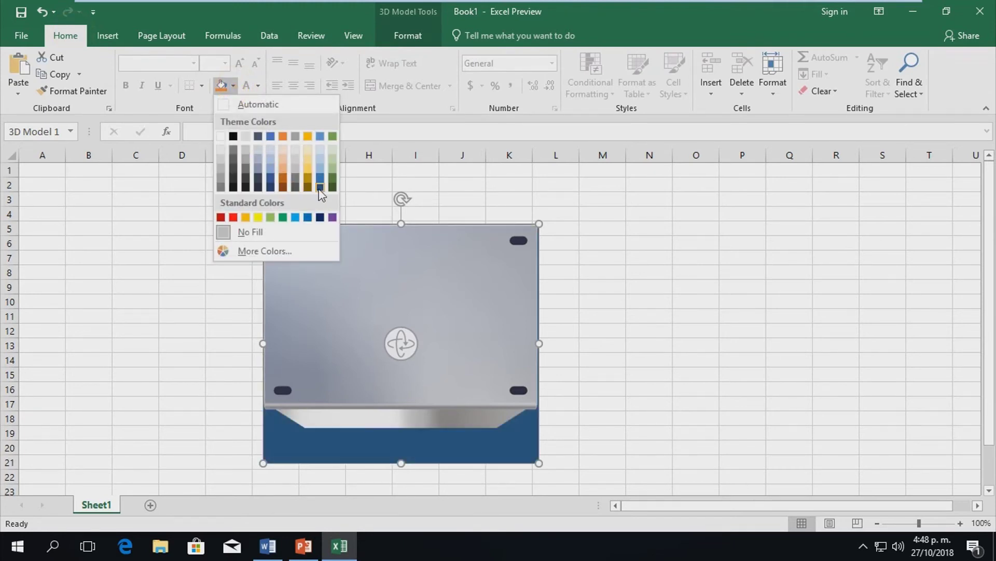
{"action": "left_click", "coordinate": [332, 217]}
{"action": "left_click", "coordinate": [408, 37]}
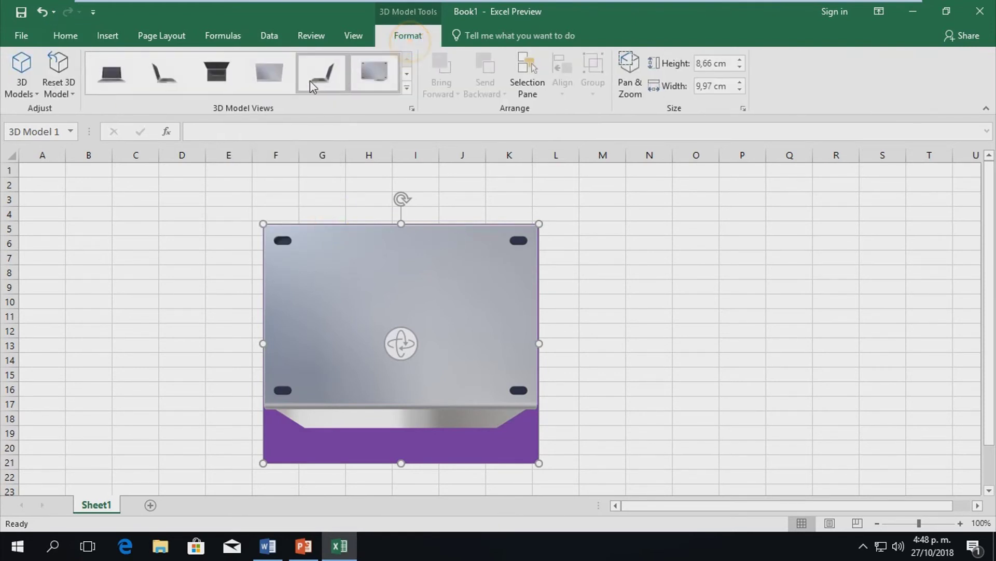
{"action": "left_click", "coordinate": [319, 77]}
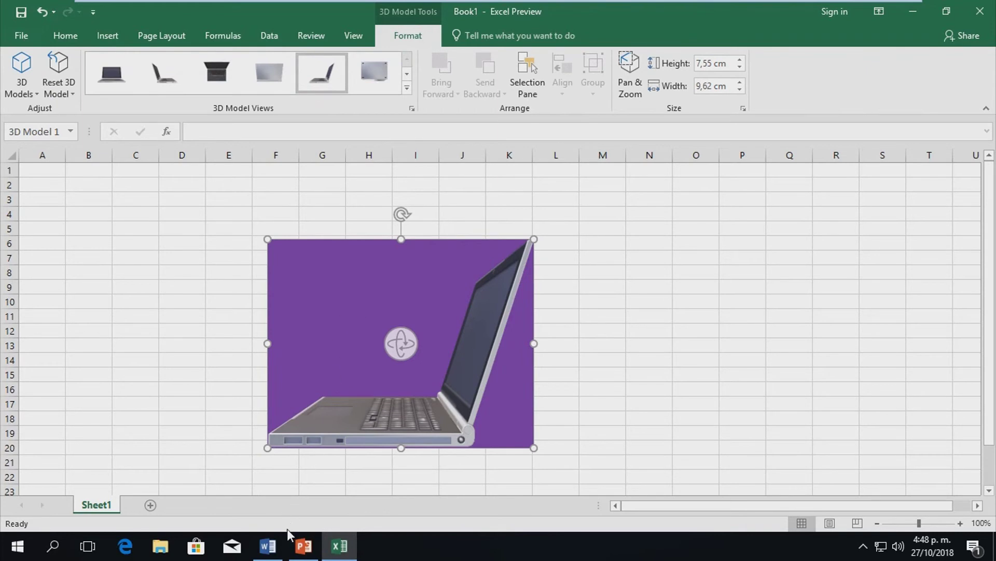
{"action": "left_click", "coordinate": [303, 546]}
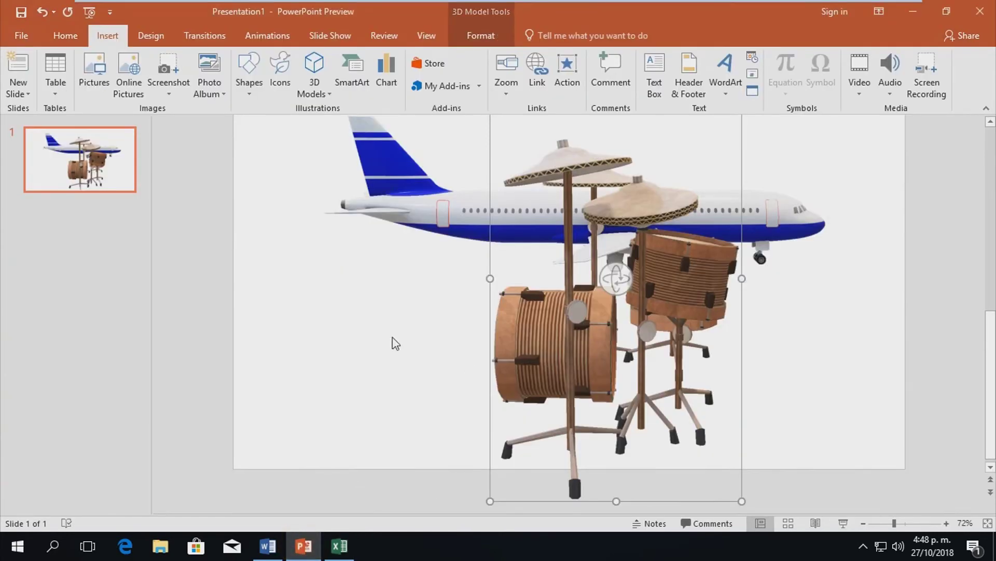
Switch to Word and tilt the Saturn model so its rings appear at an angle
{"action": "left_click", "coordinate": [268, 545]}
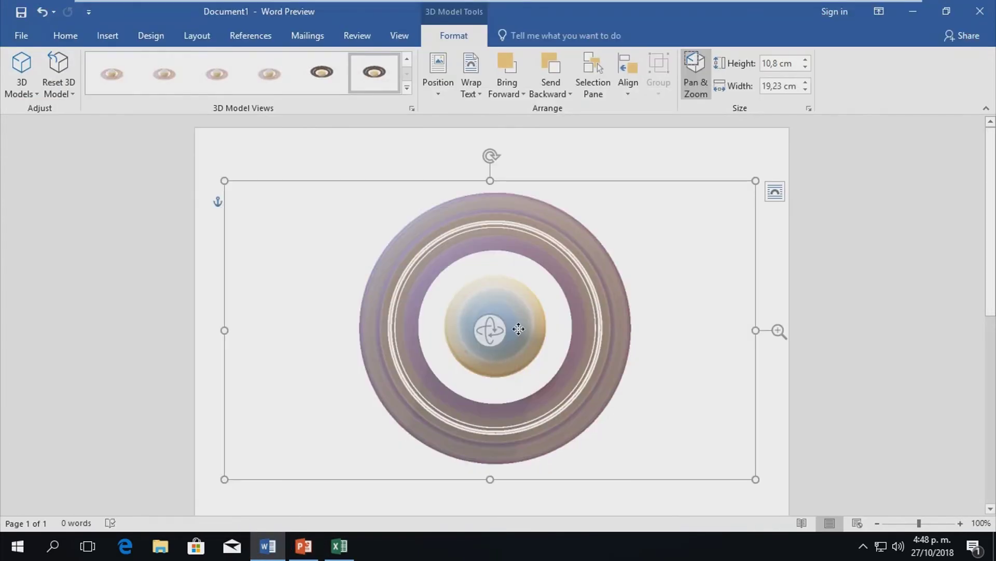
{"action": "left_click", "coordinate": [512, 343]}
{"action": "left_click_drag", "start_coordinate": [472, 255], "coordinate": [518, 359]}
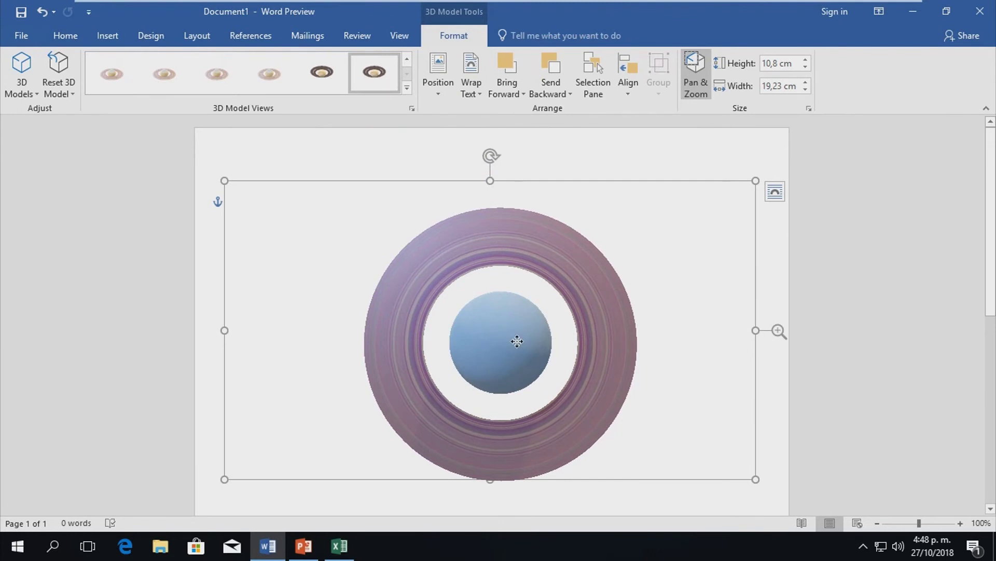
{"action": "mouse_move", "coordinate": [508, 335]}
{"action": "left_mouse_down"}
{"action": "mouse_move", "coordinate": [390, 193]}
{"action": "mouse_move", "coordinate": [243, 216]}
{"action": "mouse_move", "coordinate": [341, 352]}
{"action": "mouse_move", "coordinate": [639, 266]}
{"action": "mouse_move", "coordinate": [834, 228]}
{"action": "mouse_move", "coordinate": [1, 218]}
{"action": "mouse_move", "coordinate": [420, 334]}
{"action": "mouse_move", "coordinate": [274, 301]}
{"action": "mouse_move", "coordinate": [529, 272]}
{"action": "mouse_move", "coordinate": [669, 276]}
{"action": "mouse_move", "coordinate": [563, 309]}
{"action": "mouse_move", "coordinate": [447, 301]}
{"action": "mouse_move", "coordinate": [443, 258]}
{"action": "mouse_move", "coordinate": [640, 238]}
{"action": "left_mouse_up"}
{"action": "scroll", "coordinate": [224, 62], "scroll_direction": "up", "scroll_amount": 7}
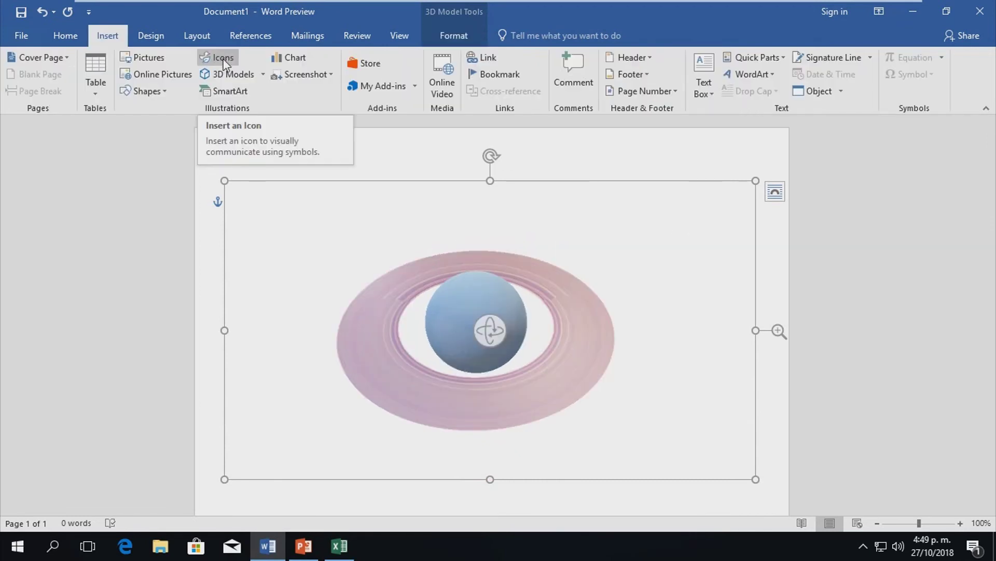
Open Word's Icons library and move its loading window higher
{"action": "left_click", "coordinate": [224, 61]}
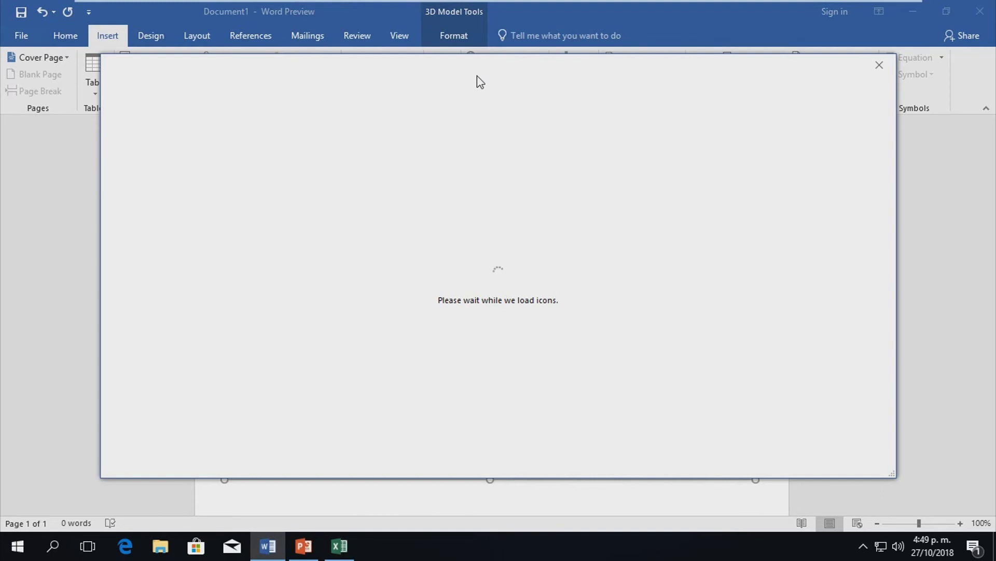
{"action": "left_click", "coordinate": [483, 77]}
{"action": "left_click_drag", "start_coordinate": [543, 70], "coordinate": [554, 28]}
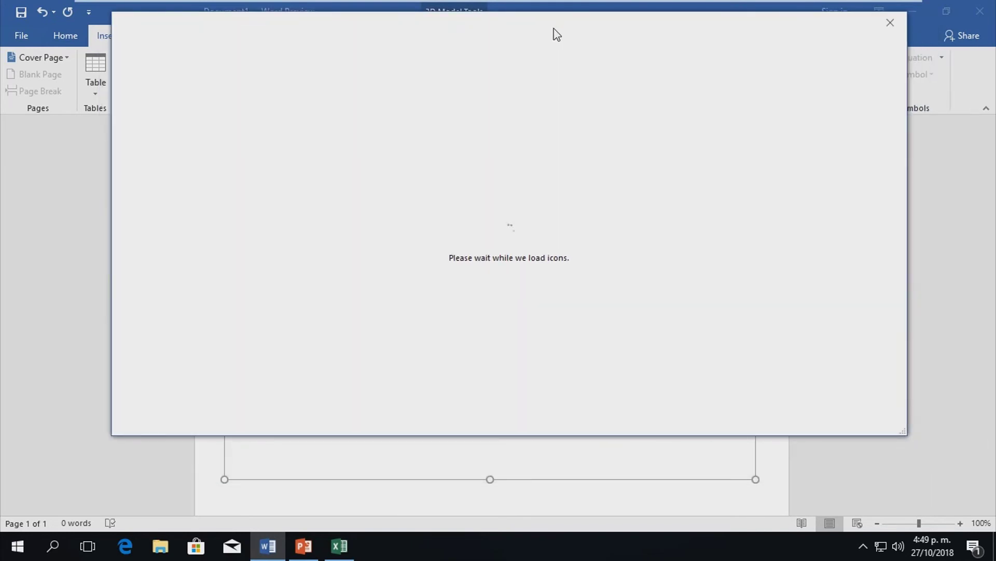
Find the Technology and electronics category and insert the chip icon
{"action": "scroll", "coordinate": [576, 215], "scroll_direction": "down", "scroll_amount": 5}
{"action": "scroll", "coordinate": [578, 213], "scroll_direction": "down", "scroll_amount": 4}
{"action": "scroll", "coordinate": [580, 215], "scroll_direction": "down", "scroll_amount": 4}
{"action": "scroll", "coordinate": [583, 214], "scroll_direction": "down", "scroll_amount": 4}
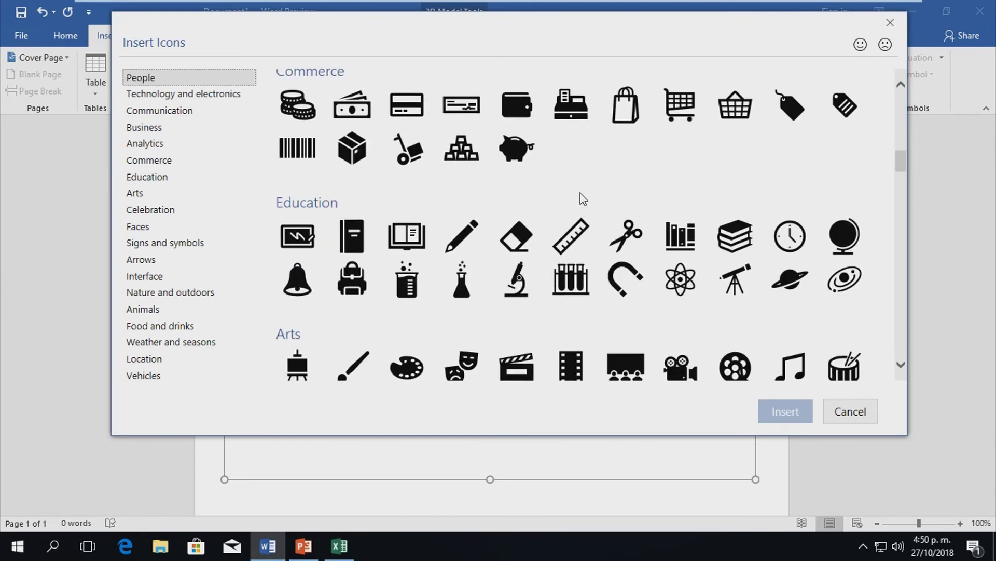
{"action": "scroll", "coordinate": [583, 197], "scroll_direction": "down", "scroll_amount": 2}
{"action": "scroll", "coordinate": [583, 198], "scroll_direction": "down", "scroll_amount": 1}
{"action": "scroll", "coordinate": [585, 196], "scroll_direction": "down", "scroll_amount": 3}
{"action": "scroll", "coordinate": [582, 191], "scroll_direction": "down", "scroll_amount": 2}
{"action": "scroll", "coordinate": [583, 193], "scroll_direction": "down", "scroll_amount": 2}
{"action": "scroll", "coordinate": [583, 195], "scroll_direction": "down", "scroll_amount": 3}
{"action": "scroll", "coordinate": [585, 197], "scroll_direction": "down", "scroll_amount": 3}
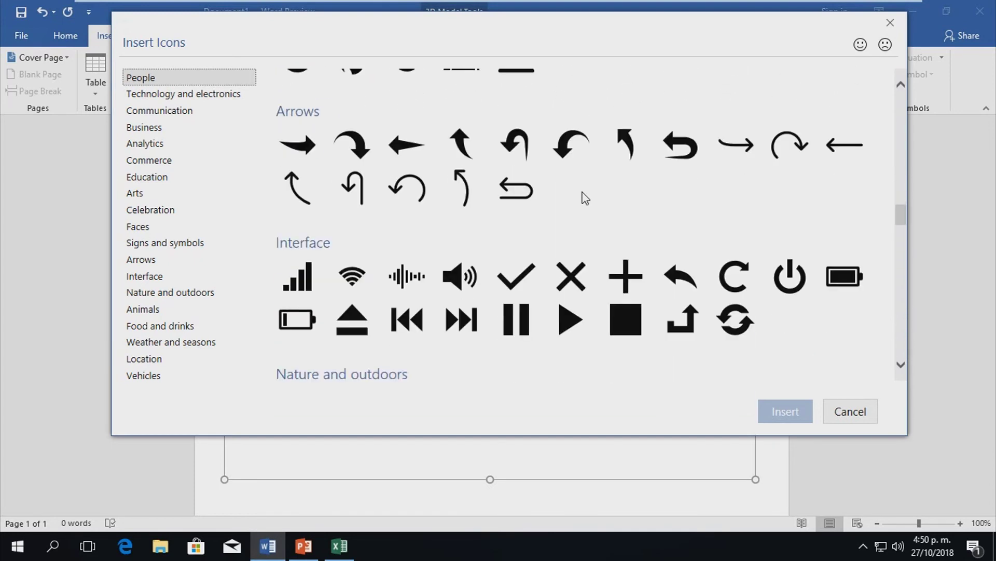
{"action": "scroll", "coordinate": [585, 198], "scroll_direction": "down", "scroll_amount": 3}
{"action": "scroll", "coordinate": [583, 200], "scroll_direction": "down", "scroll_amount": 4}
{"action": "scroll", "coordinate": [582, 198], "scroll_direction": "down", "scroll_amount": 3}
{"action": "scroll", "coordinate": [581, 196], "scroll_direction": "down", "scroll_amount": 4}
{"action": "scroll", "coordinate": [581, 197], "scroll_direction": "down", "scroll_amount": 3}
{"action": "scroll", "coordinate": [581, 197], "scroll_direction": "down", "scroll_amount": 3}
{"action": "scroll", "coordinate": [580, 198], "scroll_direction": "down", "scroll_amount": 5}
{"action": "scroll", "coordinate": [582, 199], "scroll_direction": "down", "scroll_amount": 3}
{"action": "scroll", "coordinate": [597, 228], "scroll_direction": "down", "scroll_amount": 2}
{"action": "scroll", "coordinate": [613, 249], "scroll_direction": "down", "scroll_amount": 5}
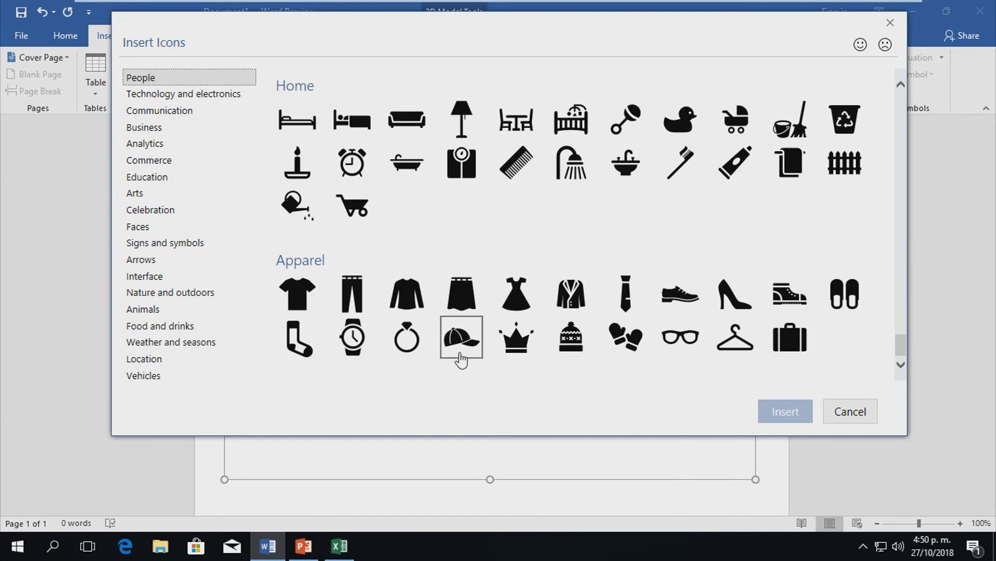
{"action": "scroll", "coordinate": [181, 212], "scroll_direction": "down", "scroll_amount": 3}
{"action": "scroll", "coordinate": [183, 210], "scroll_direction": "up", "scroll_amount": 3}
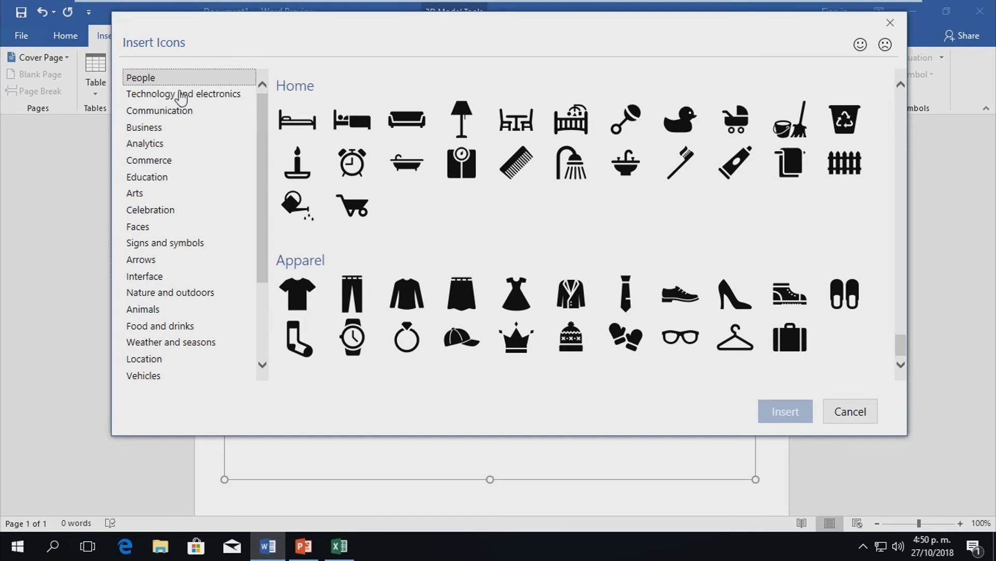
{"action": "left_click", "coordinate": [182, 96]}
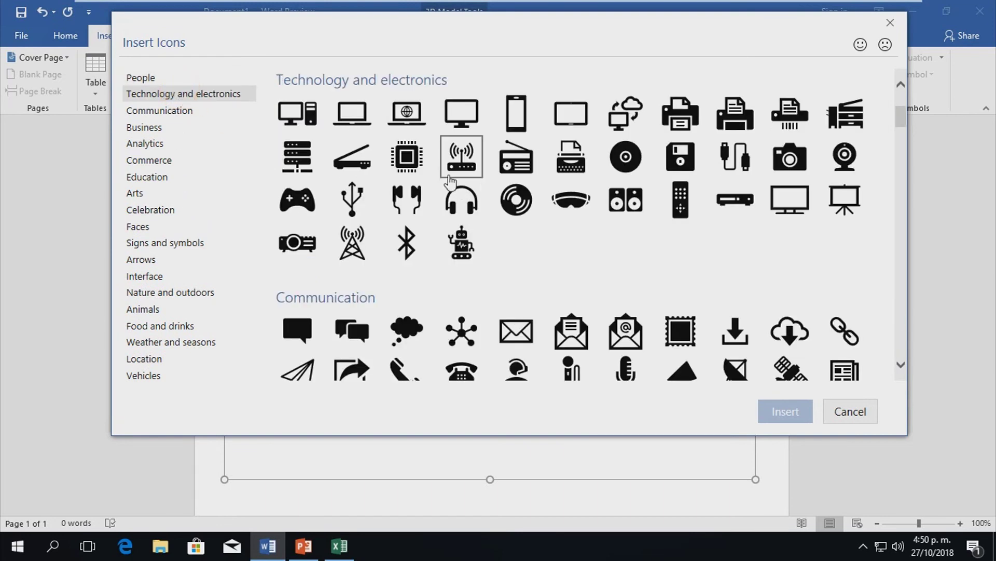
{"action": "left_click", "coordinate": [417, 160]}
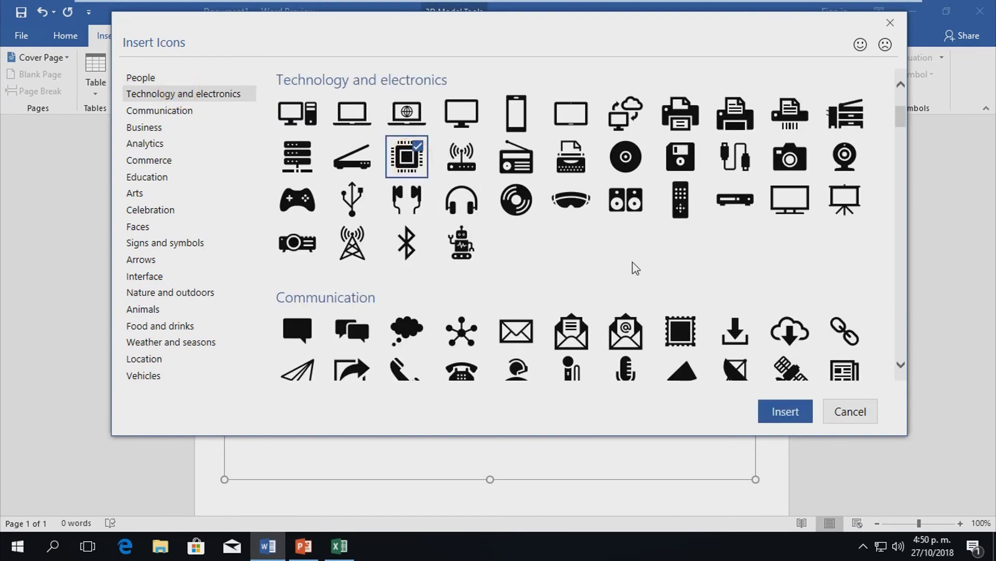
{"action": "left_click", "coordinate": [787, 411]}
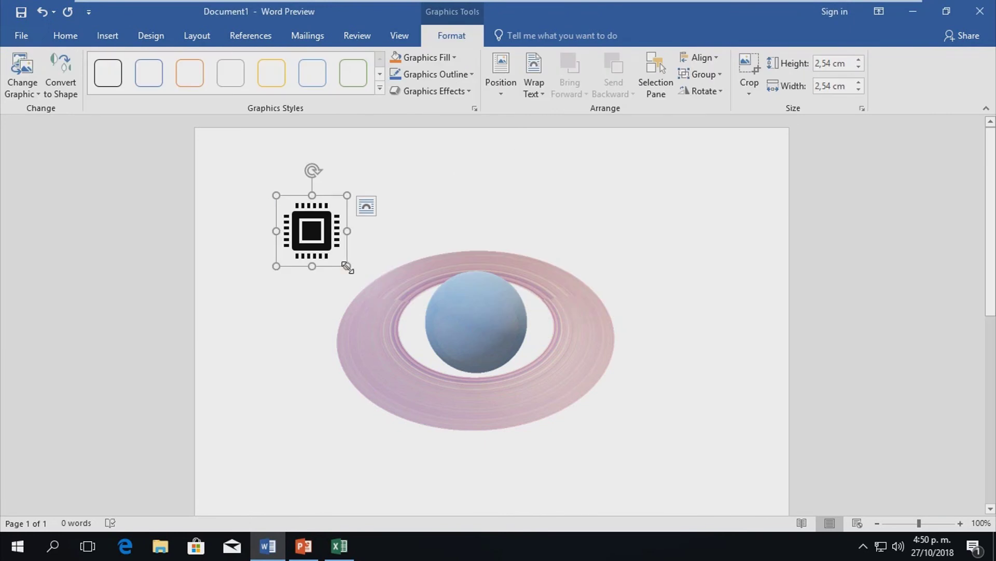
Resize the chip icon to 12.59 × 12.59 cm and delete the Saturn 3D model
{"action": "left_click_drag", "start_coordinate": [348, 267], "coordinate": [625, 545]}
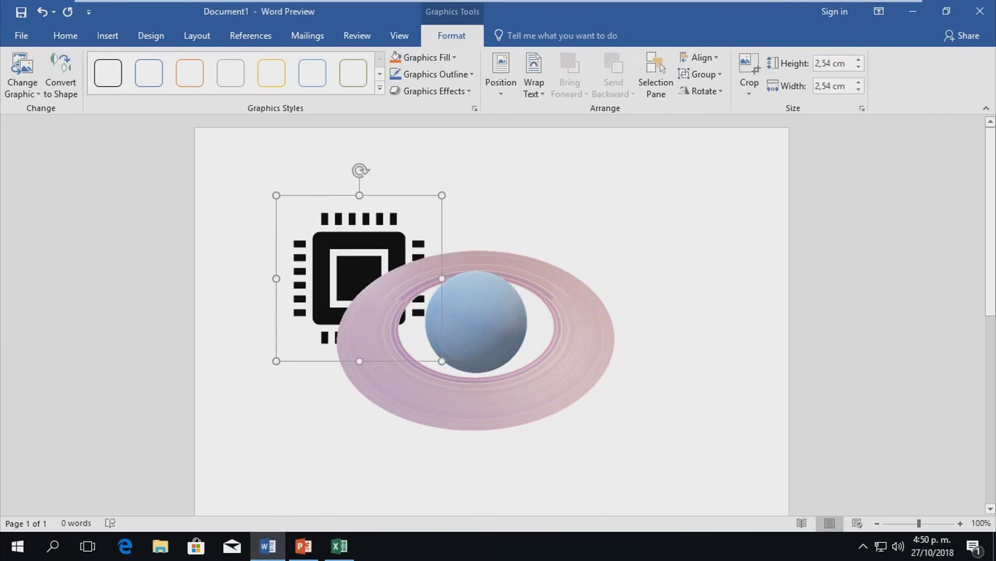
{"action": "left_click", "coordinate": [569, 337]}
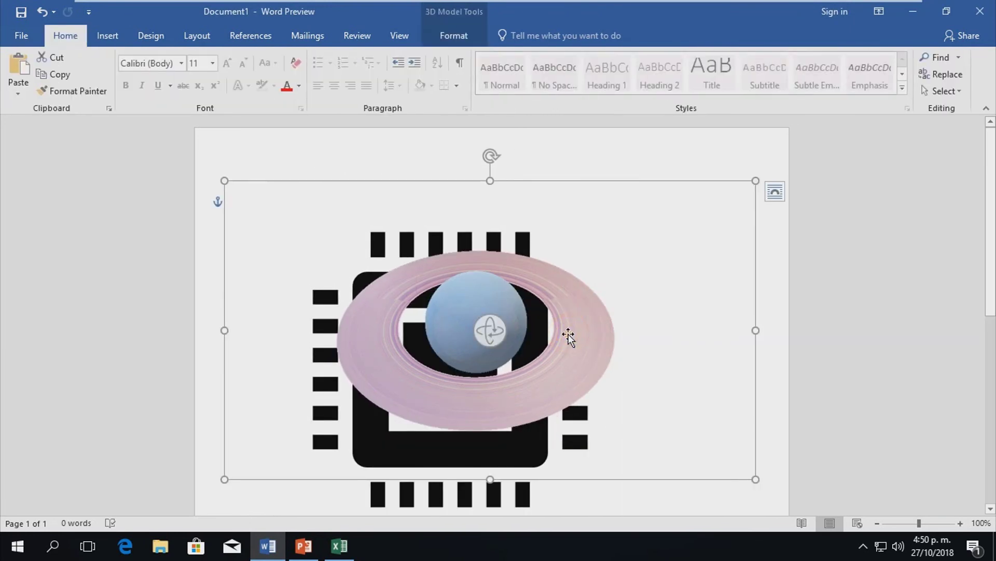
{"action": "key", "text": "Delete"}
{"action": "left_click", "coordinate": [514, 238]}
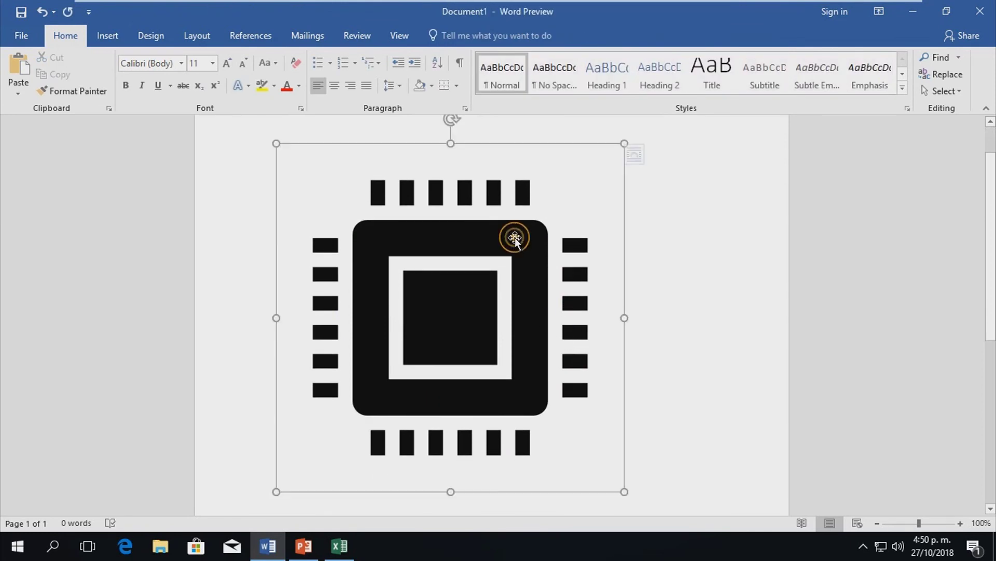
{"action": "left_click", "coordinate": [514, 238]}
{"action": "left_click", "coordinate": [463, 35]}
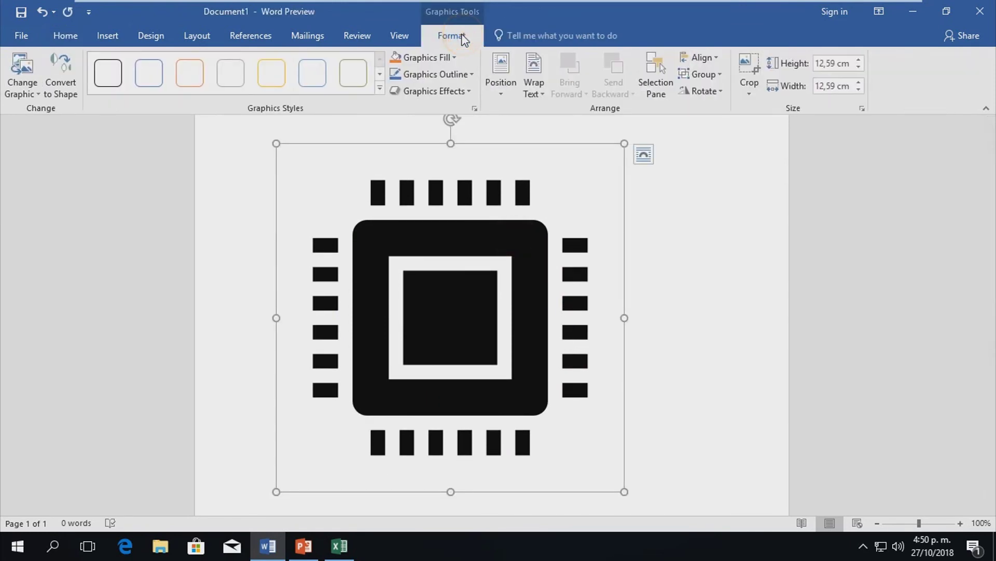
Set the chip's Graphics Outline to light blue and Graphics Fill to dark gold
{"action": "left_click", "coordinate": [31, 96]}
{"action": "left_click", "coordinate": [31, 97]}
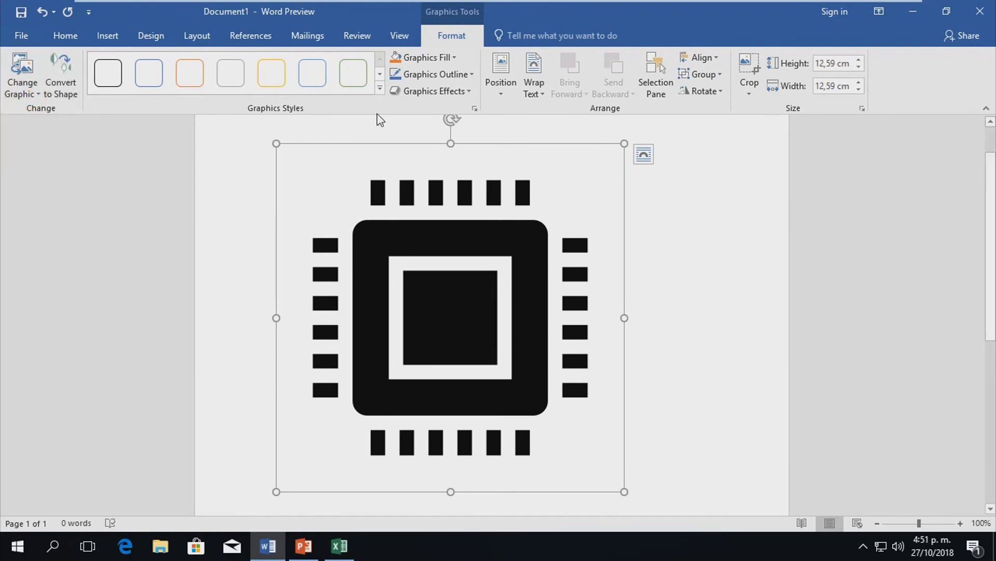
{"action": "left_click", "coordinate": [470, 75]}
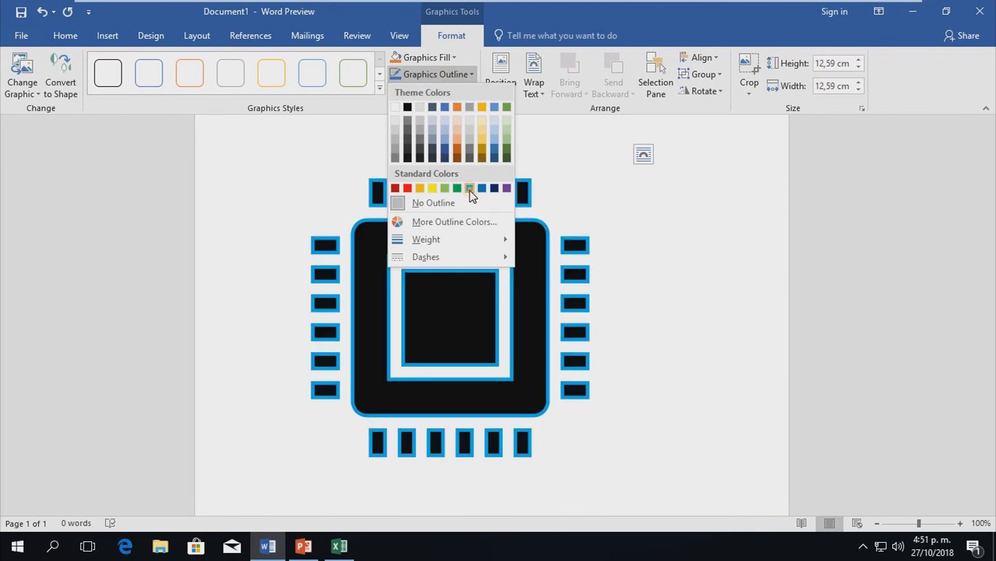
{"action": "left_click", "coordinate": [469, 188]}
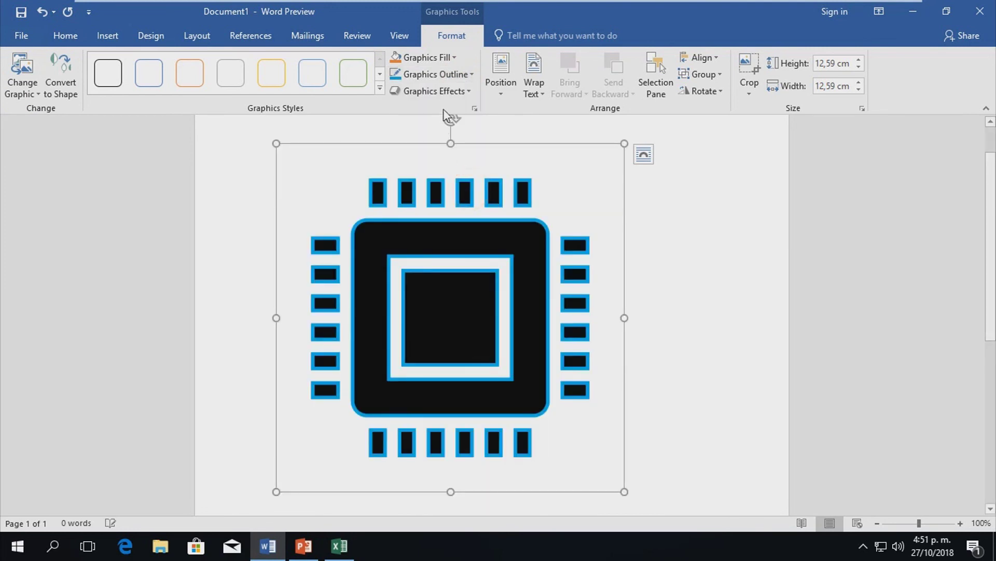
{"action": "left_click", "coordinate": [448, 58]}
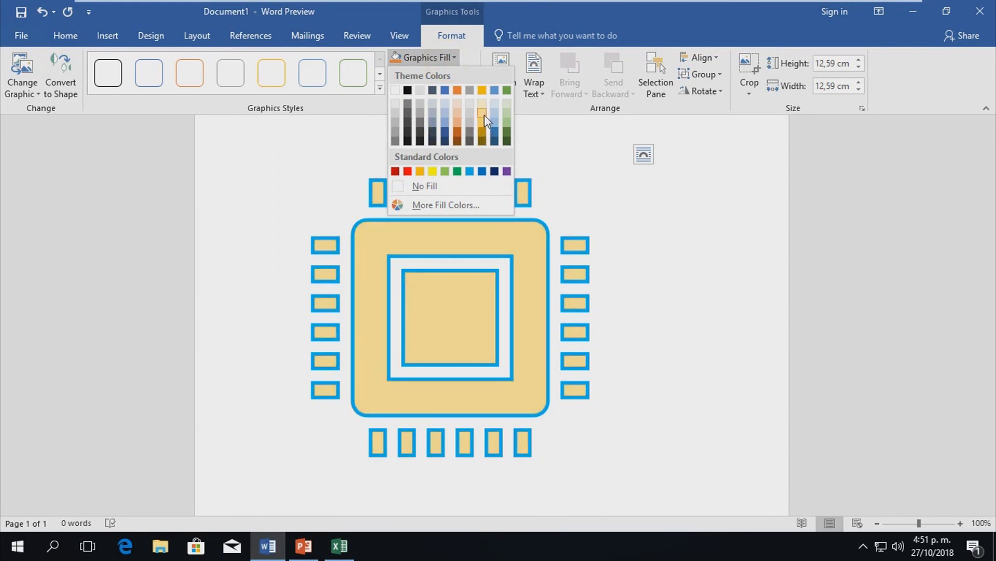
{"action": "left_click", "coordinate": [483, 137]}
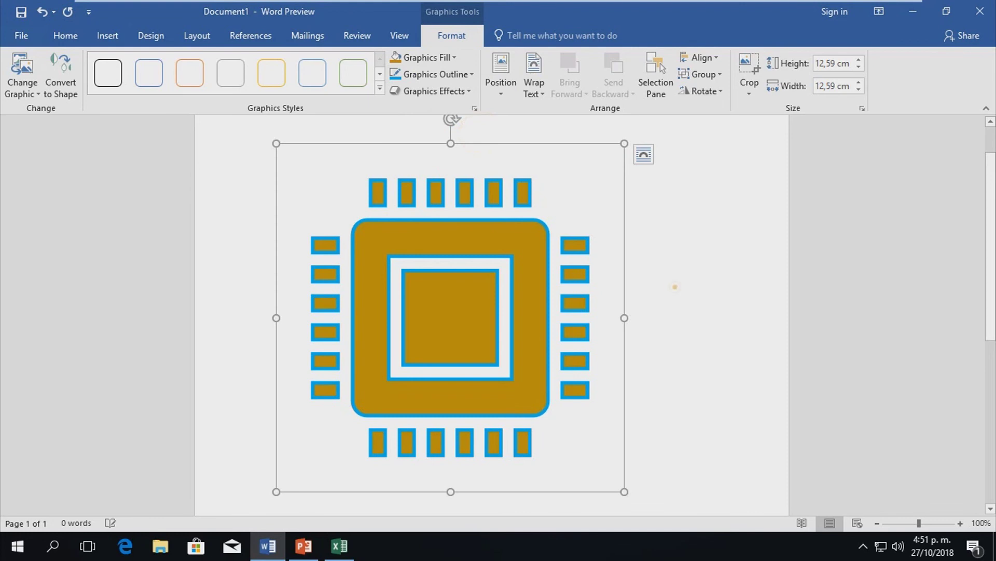
{"action": "left_click", "coordinate": [674, 285]}
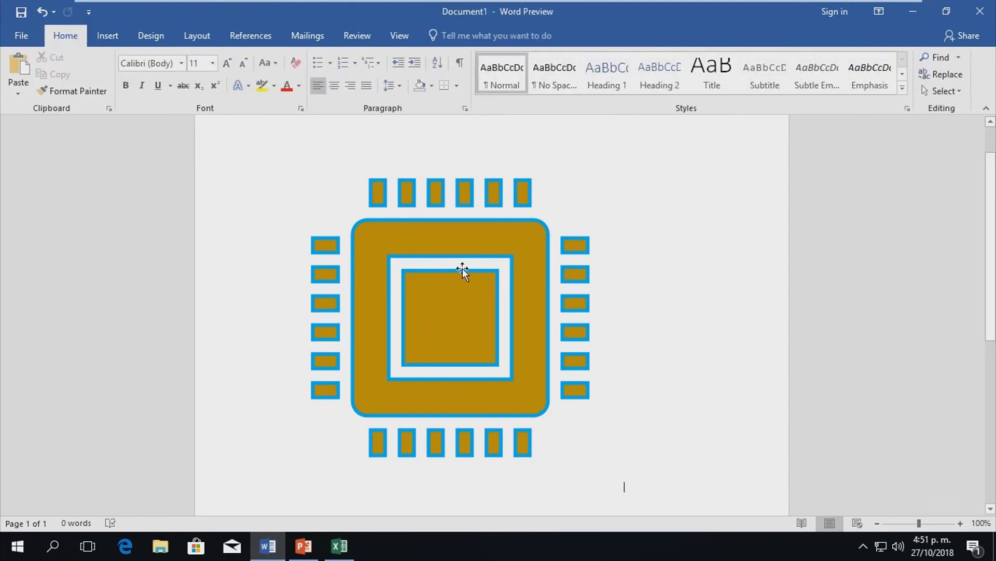
Minimise Word, PowerPoint and Excel, then refresh the desktop with Actualizar
{"action": "scroll", "coordinate": [463, 272], "scroll_direction": "down", "scroll_amount": 10}
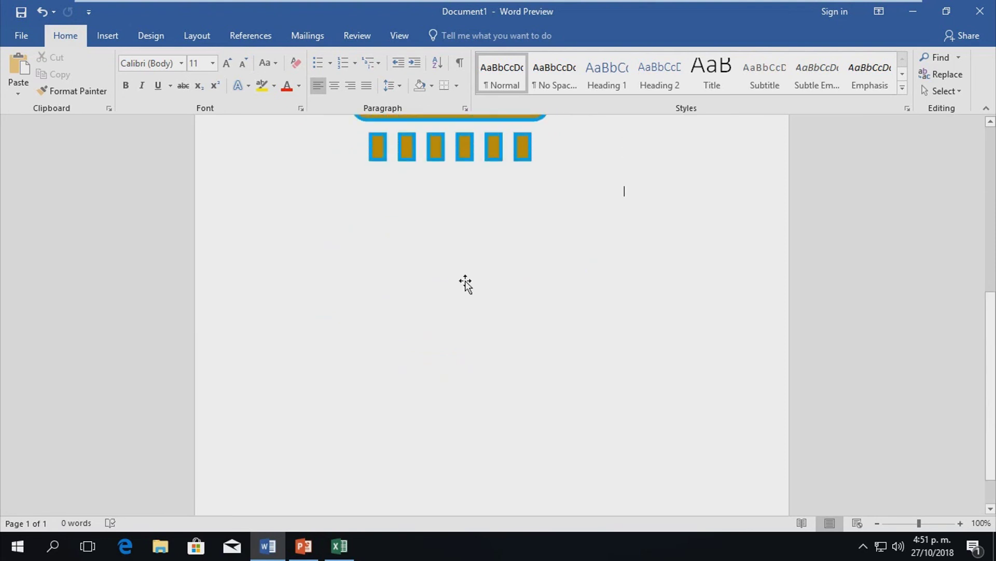
{"action": "scroll", "coordinate": [465, 284], "scroll_direction": "up", "scroll_amount": 10}
{"action": "scroll", "coordinate": [465, 282], "scroll_direction": "up", "scroll_amount": 2}
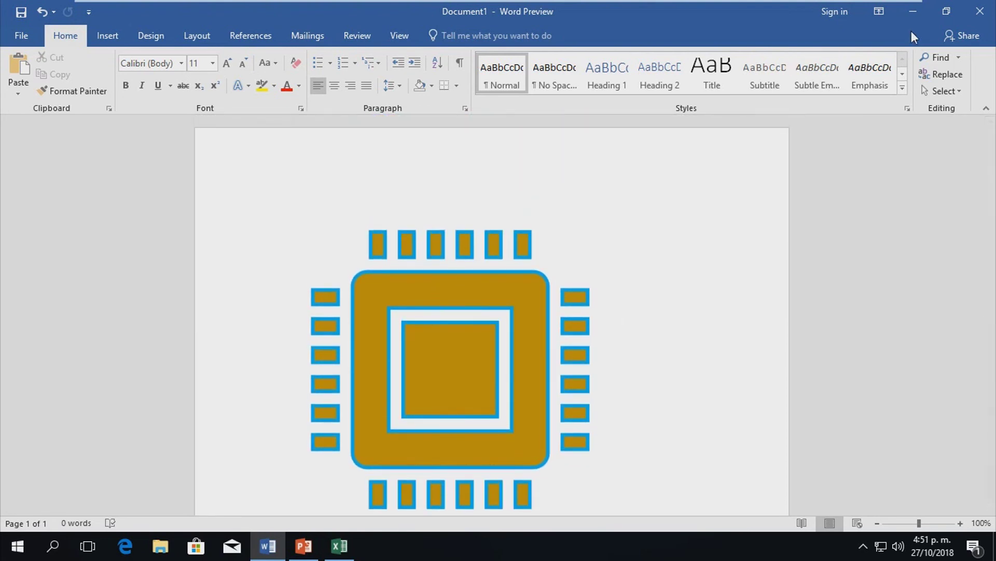
{"action": "left_click", "coordinate": [912, 10]}
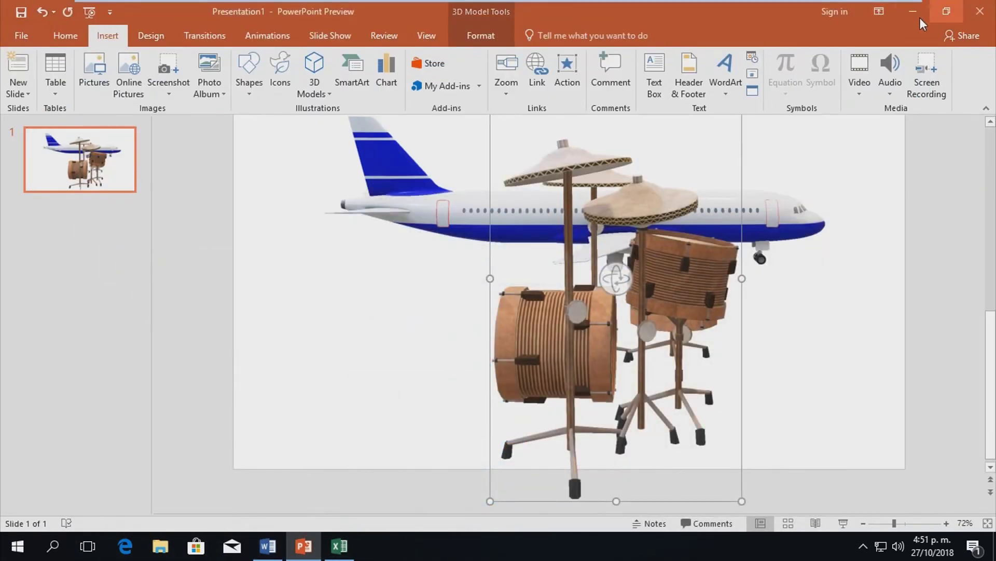
{"action": "left_click", "coordinate": [911, 13]}
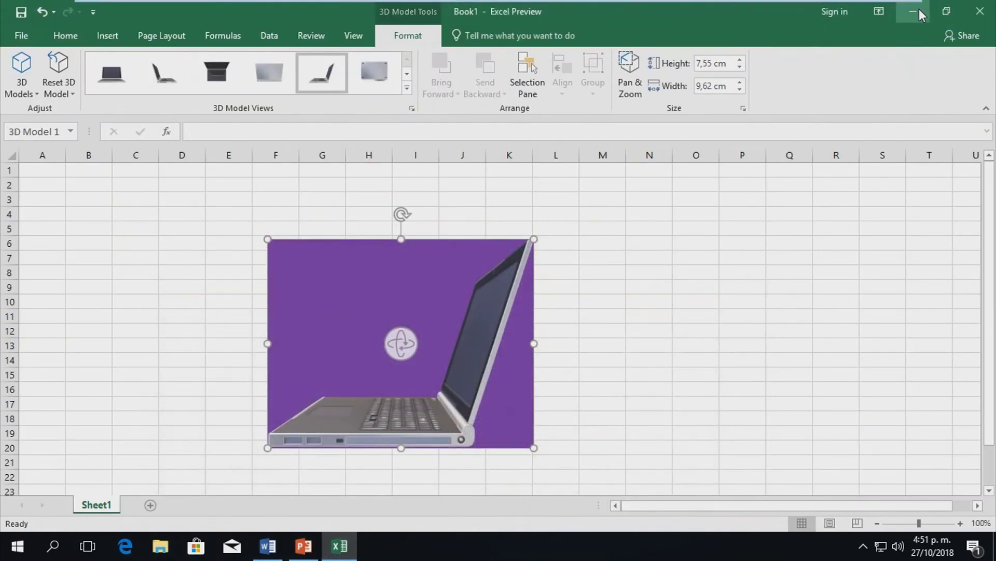
{"action": "left_click", "coordinate": [920, 12]}
{"action": "right_click", "coordinate": [498, 136]}
{"action": "left_click", "coordinate": [539, 179]}
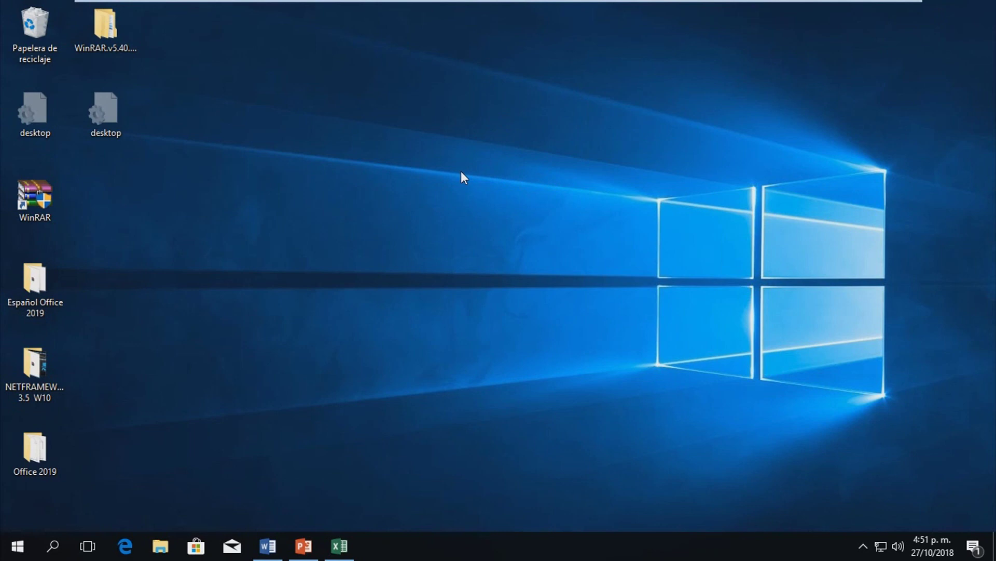